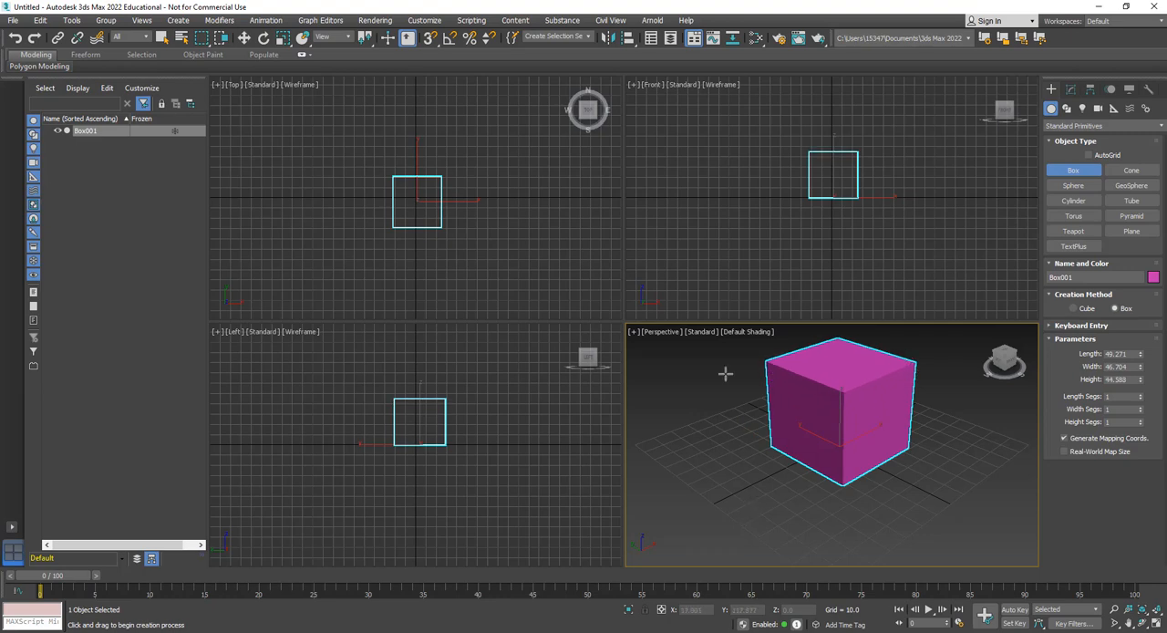
Turn on Edged Faces display for the Perspective view
left_click(742, 334)
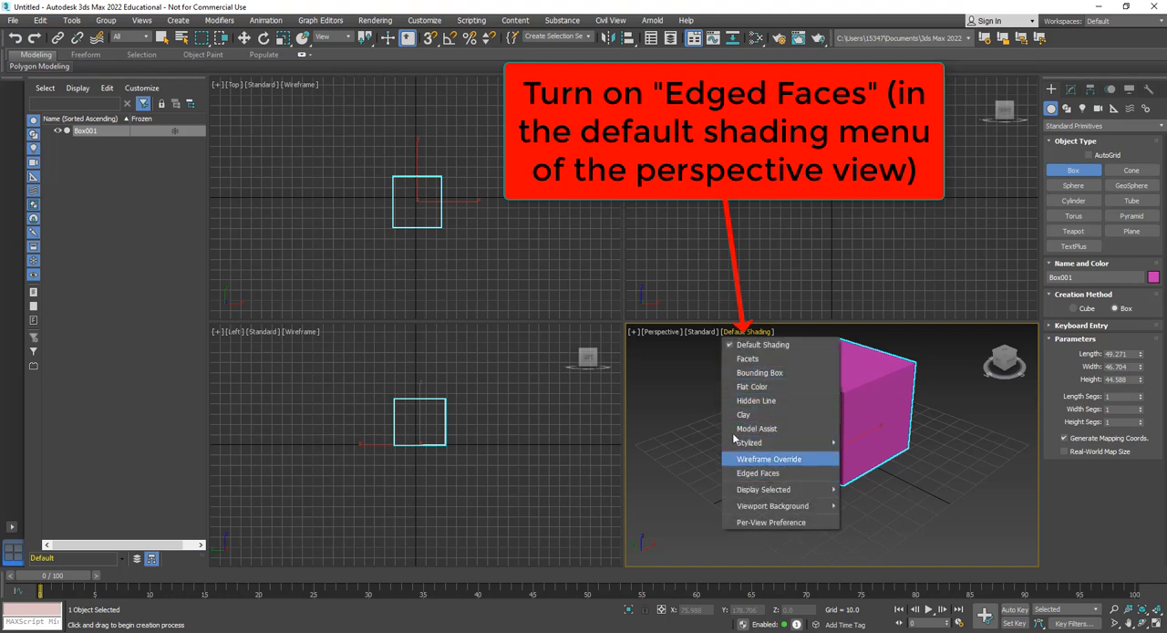
left_click(739, 334)
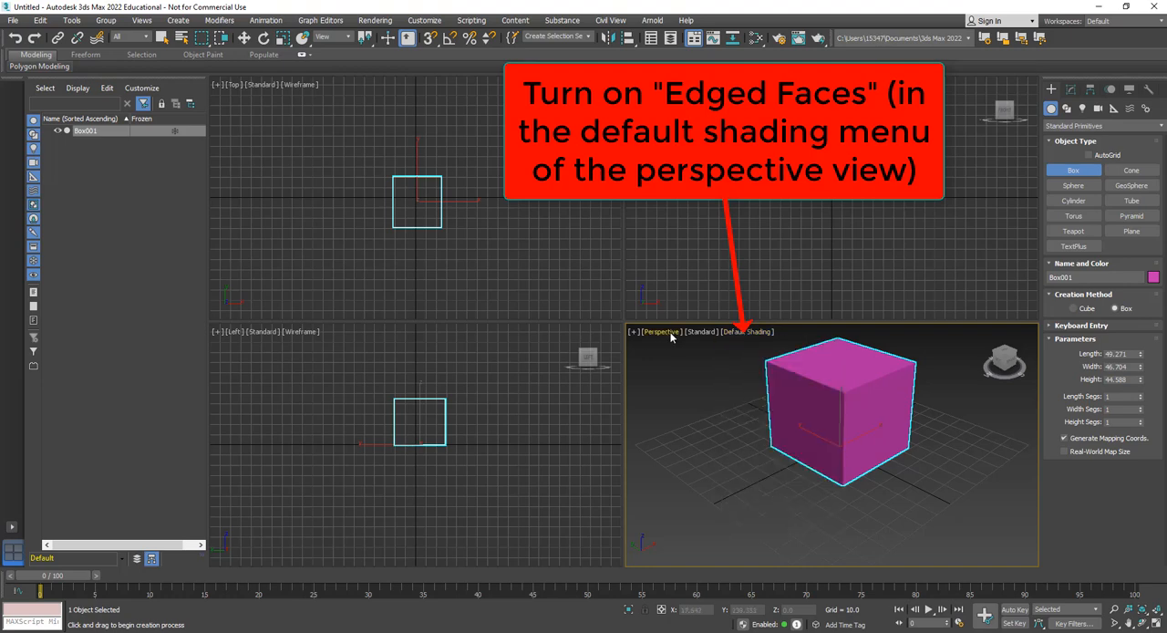
left_click(748, 334)
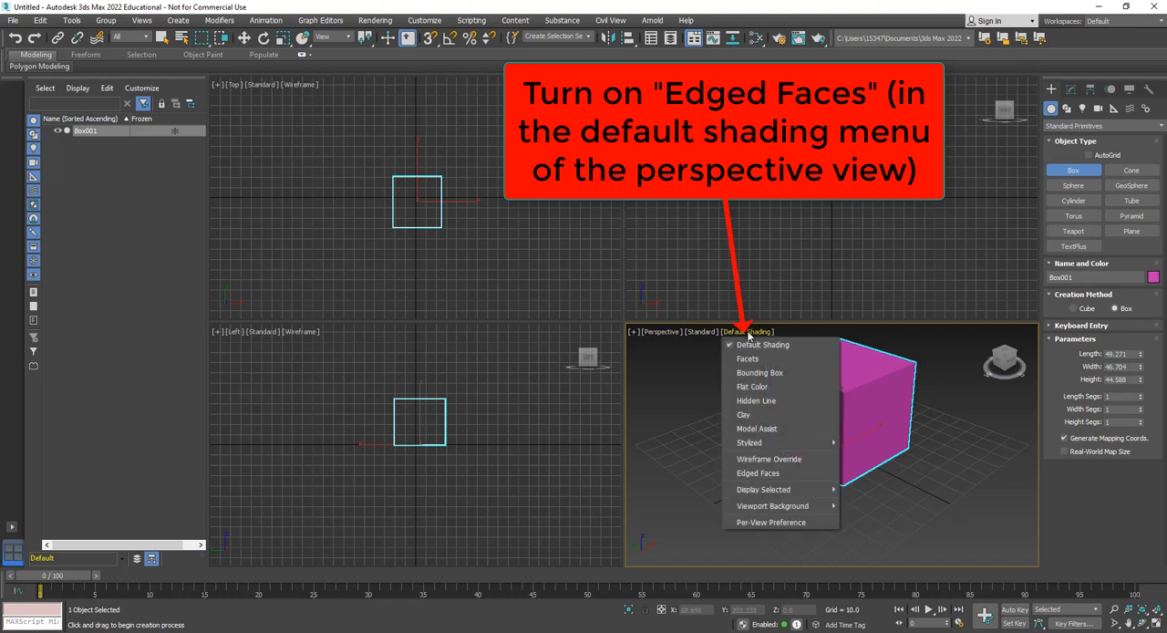
left_click(760, 475)
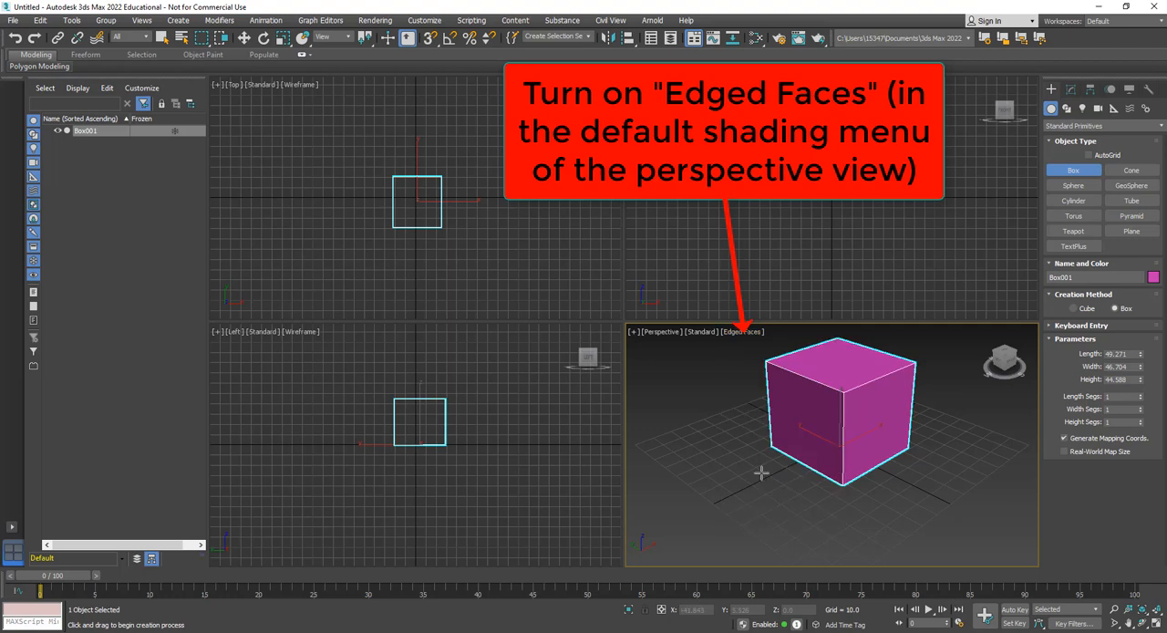
Zoom in and out on the box in the Perspective view to examine it from different distances
scroll(844, 408, "up", 2)
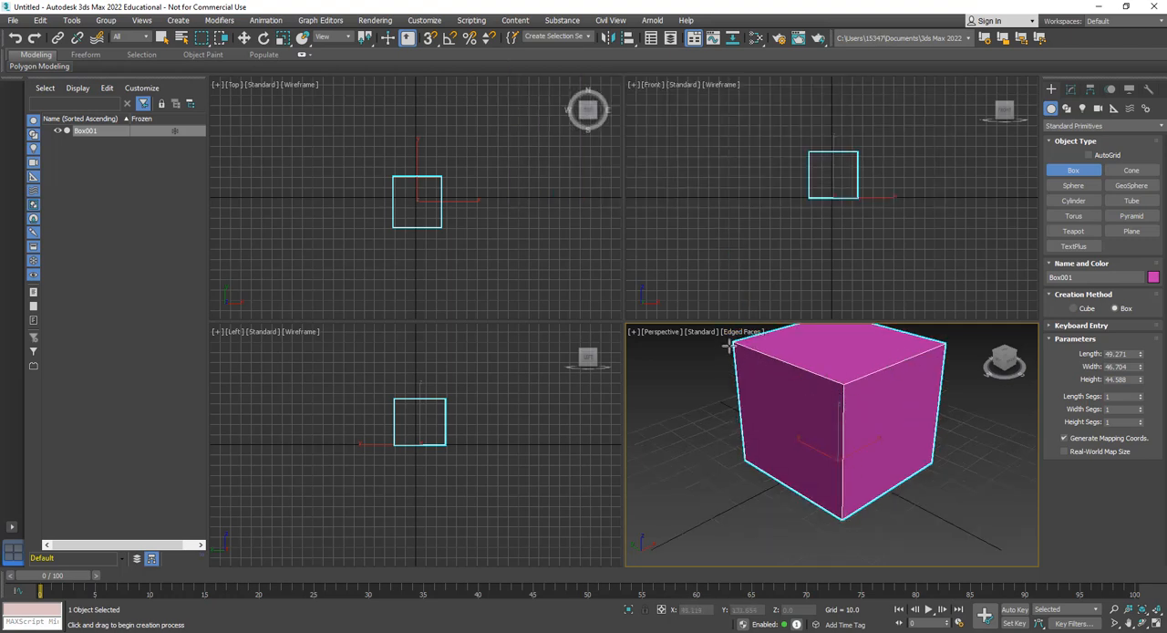
scroll(826, 417, "down", 2)
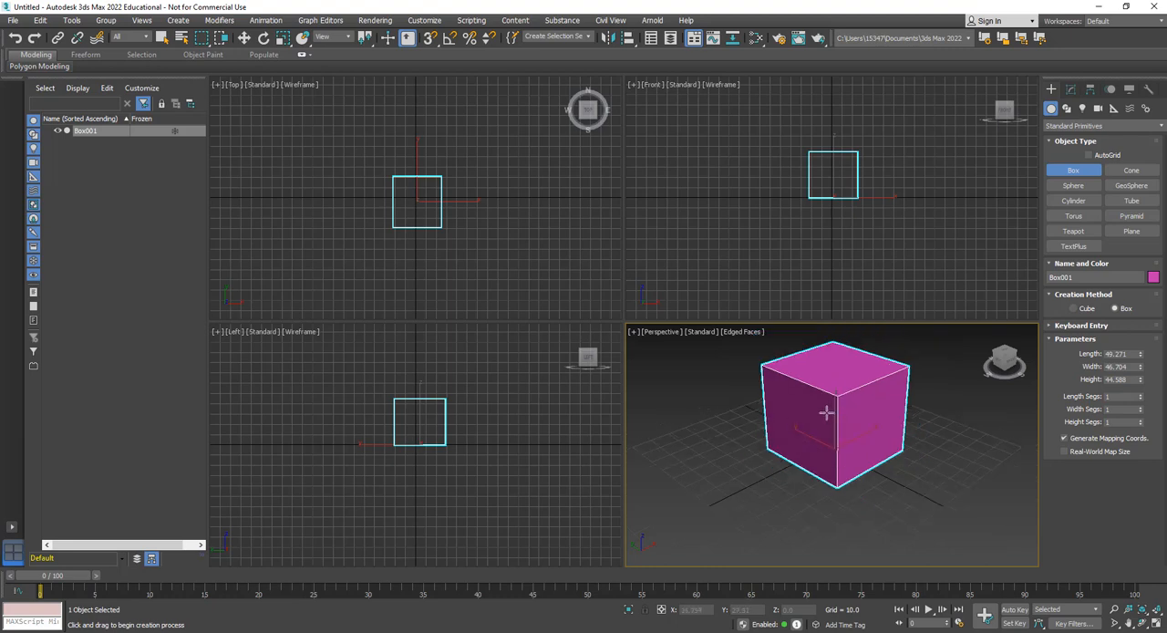
scroll(833, 399, "up", 5)
scroll(832, 401, "down", 6)
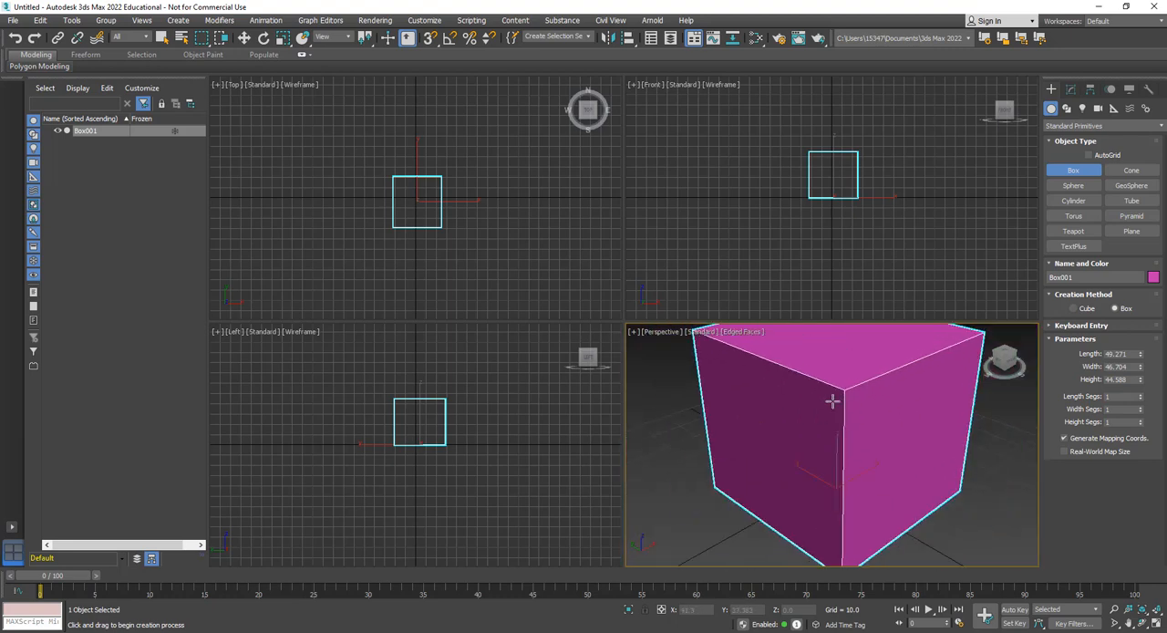
scroll(833, 401, "up", 6)
scroll(828, 408, "up", 2)
scroll(828, 407, "down", 7)
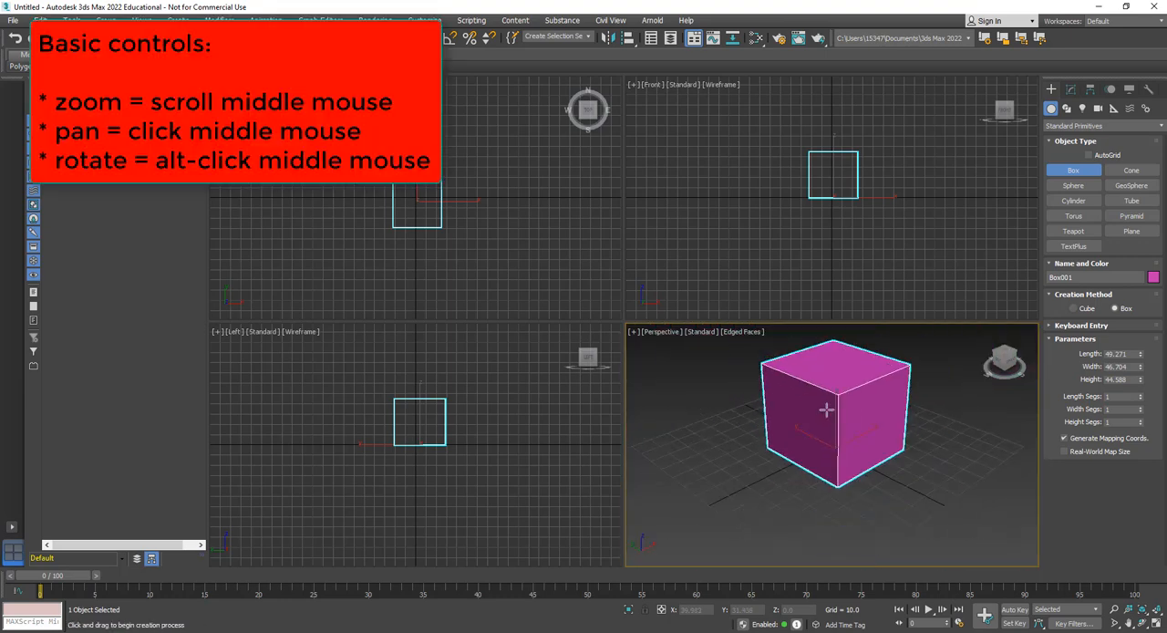
Examine the box at closer and wider zoom levels in the Front, Top and Left views
scroll(716, 176, "up", 5)
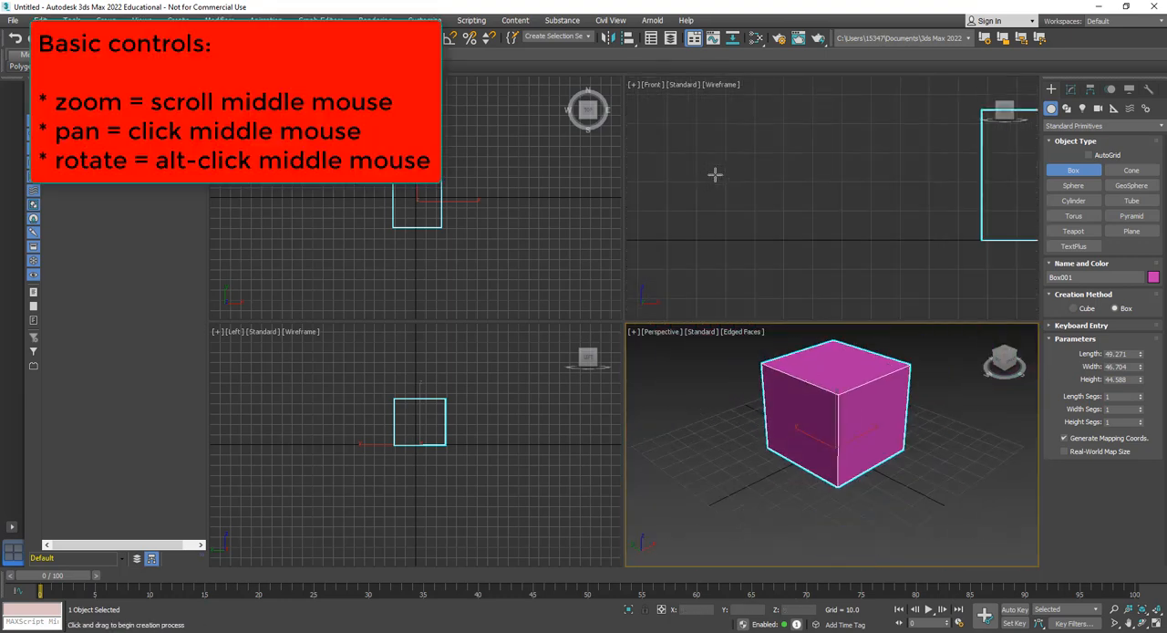
scroll(719, 178, "down", 5)
middle_click_drag(818, 174, 782, 195)
scroll(800, 190, "up", 5)
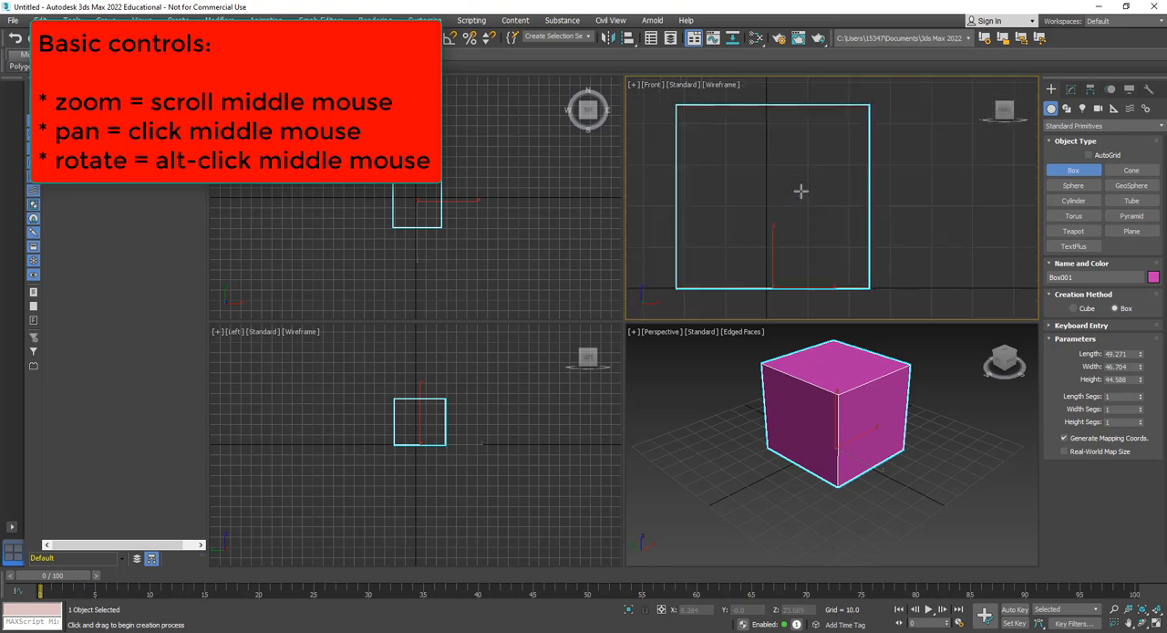
scroll(800, 191, "down", 4)
scroll(425, 204, "up", 4)
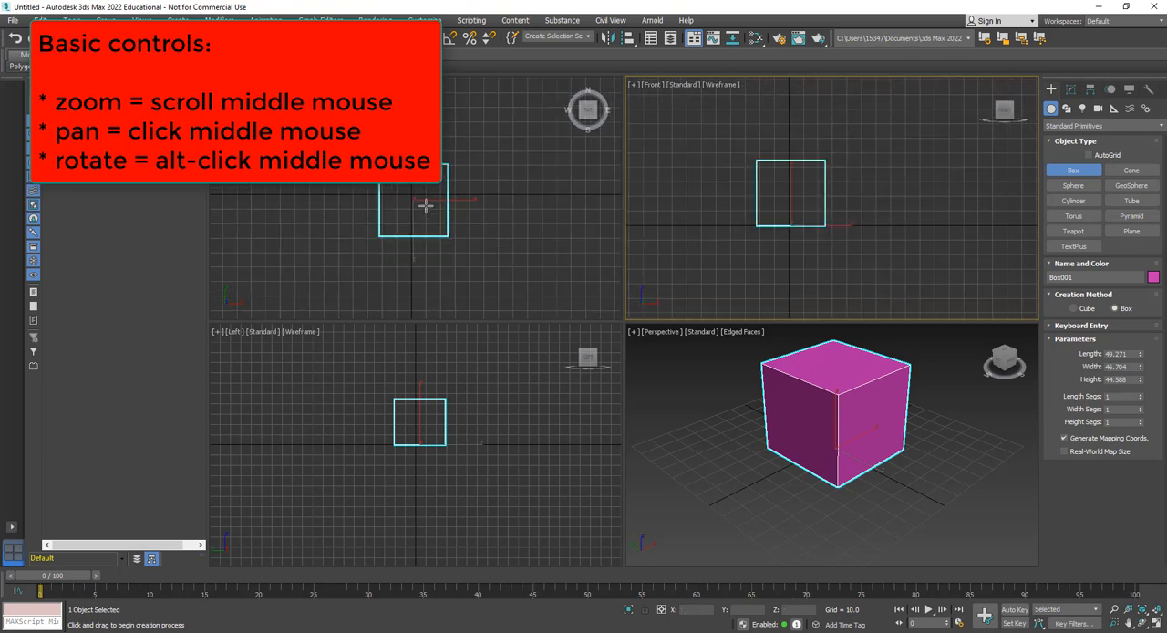
scroll(425, 204, "down", 2)
scroll(415, 426, "up", 6)
scroll(414, 425, "down", 2)
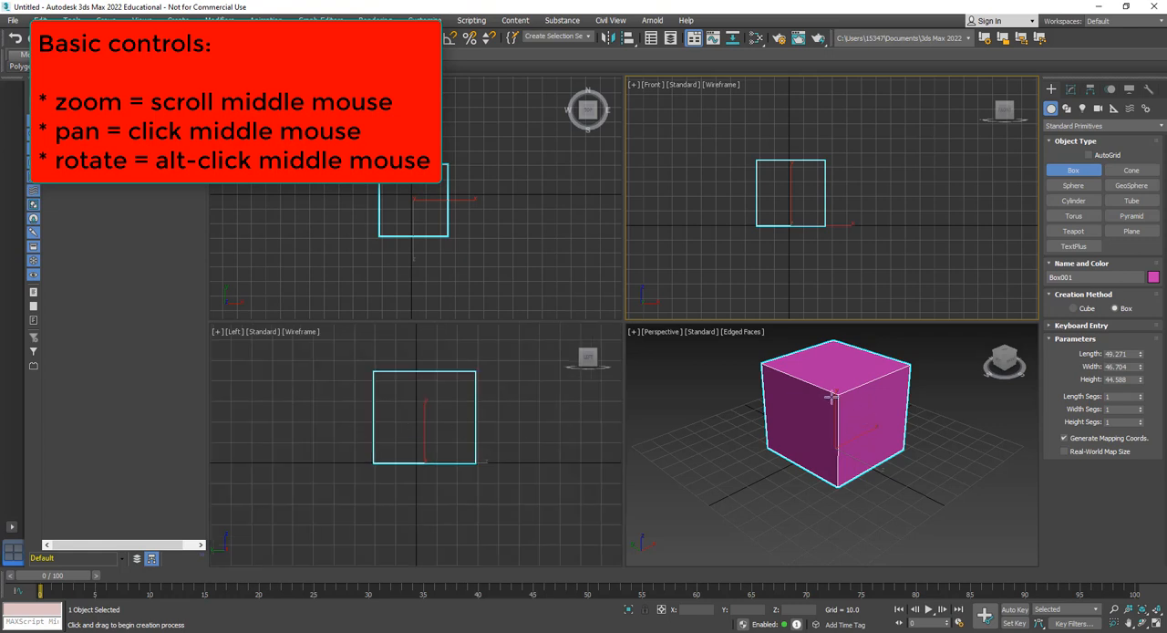
Inspect the box in the Perspective view again, from a distant overview to a close-up
scroll(832, 399, "down", 2)
scroll(830, 403, "up", 3)
scroll(832, 404, "down", 5)
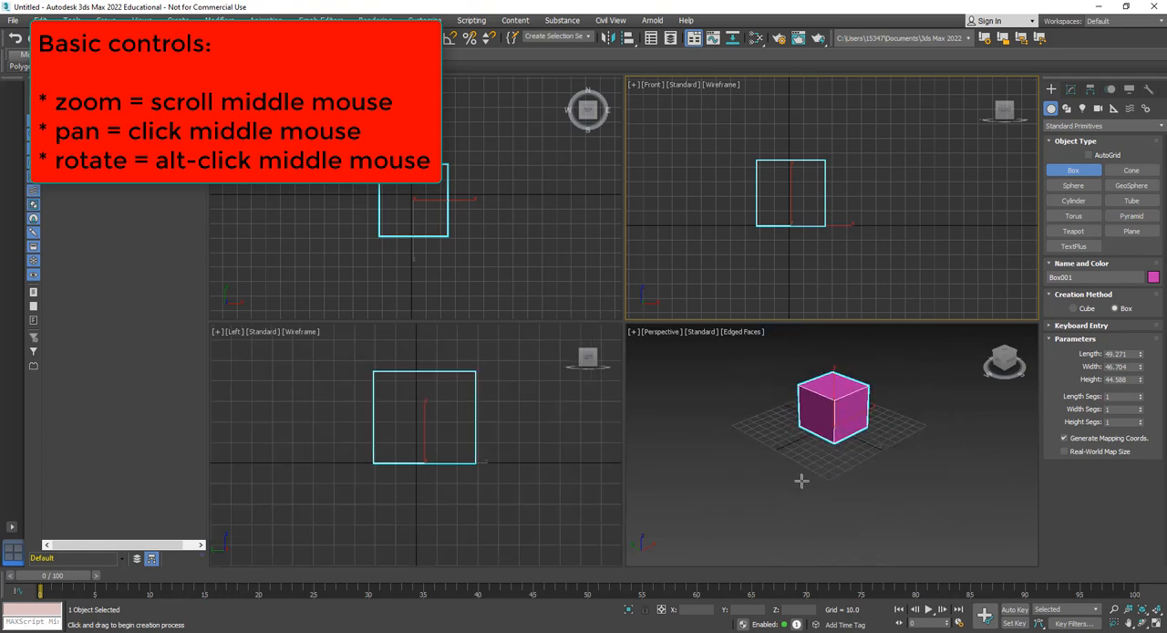
scroll(823, 409, "up", 4)
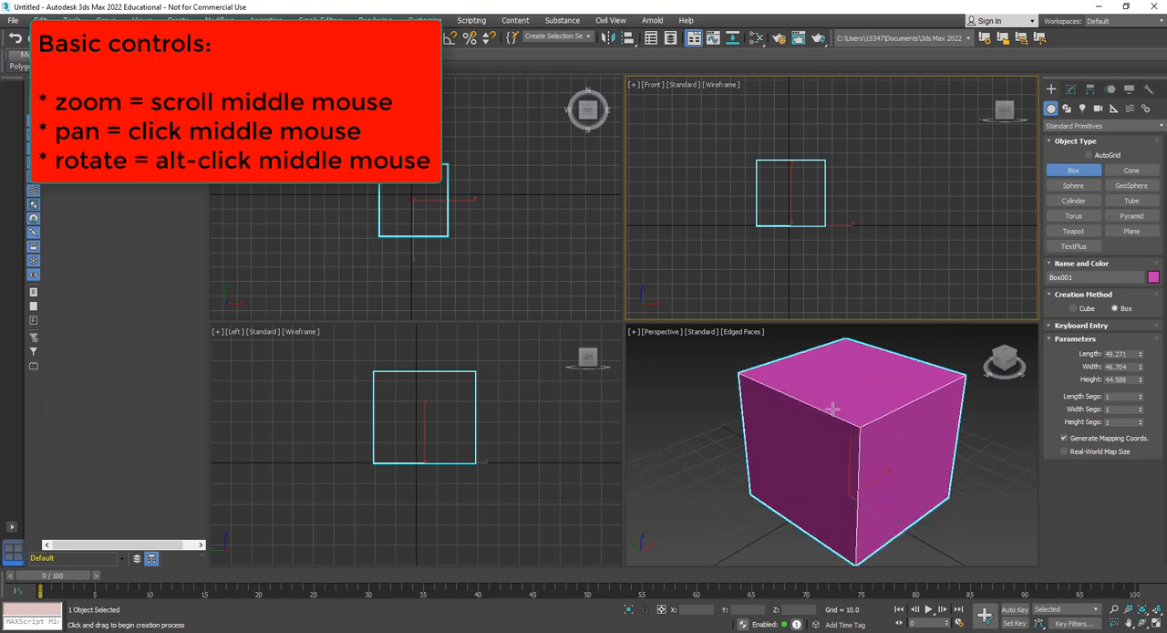
scroll(826, 408, "down", 4)
scroll(833, 410, "up", 2)
scroll(833, 410, "up", 2)
scroll(833, 412, "down", 4)
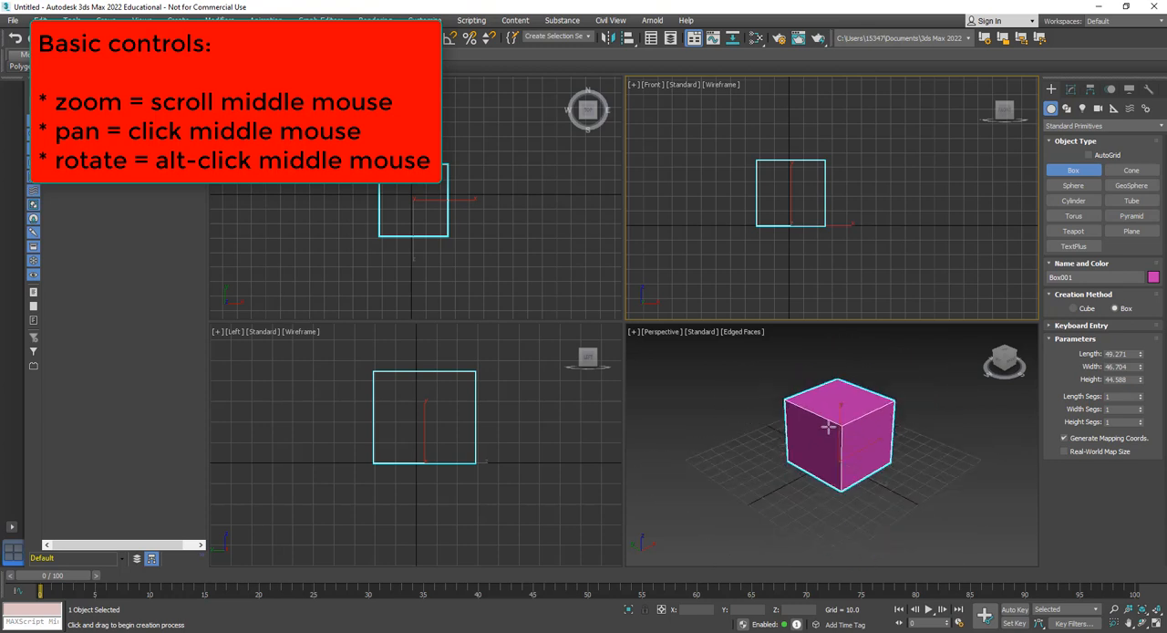
scroll(834, 419, "up", 2)
Pan the Perspective and Front views, and orbit the Perspective view to see the box from another side
middle_click_drag(845, 428, 815, 398)
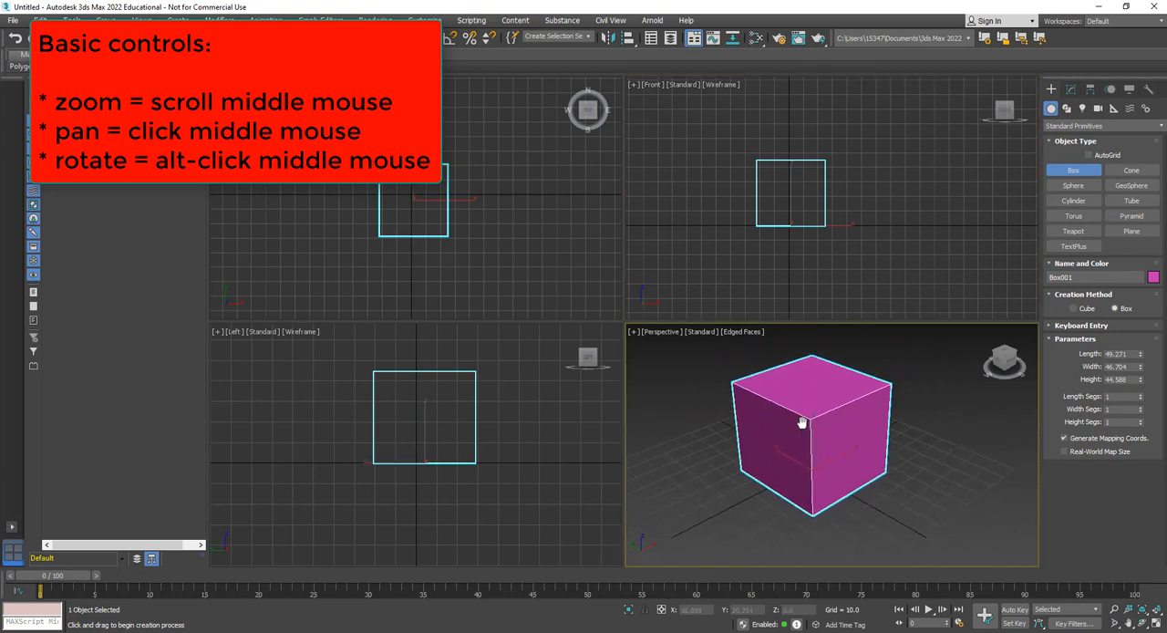
mouse_move(789, 209)
middle_mouse_down()
mouse_move(841, 197)
mouse_move(823, 245)
mouse_move(738, 191)
mouse_move(847, 187)
mouse_move(808, 210)
middle_mouse_up()
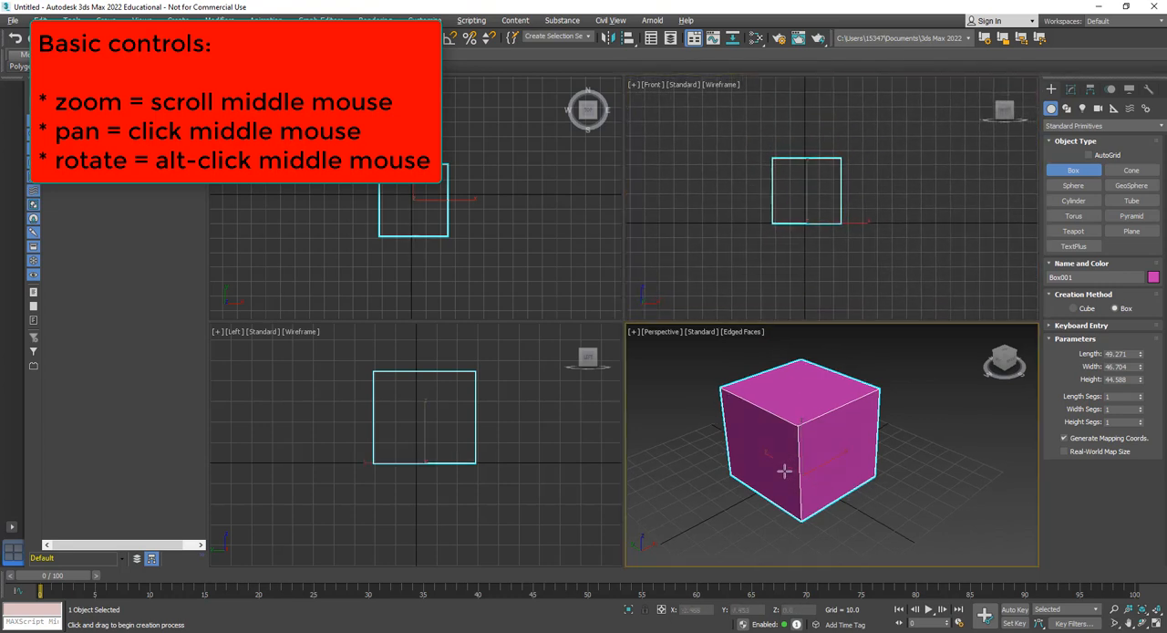
middle_click_drag(781, 469, 811, 467, "alt")
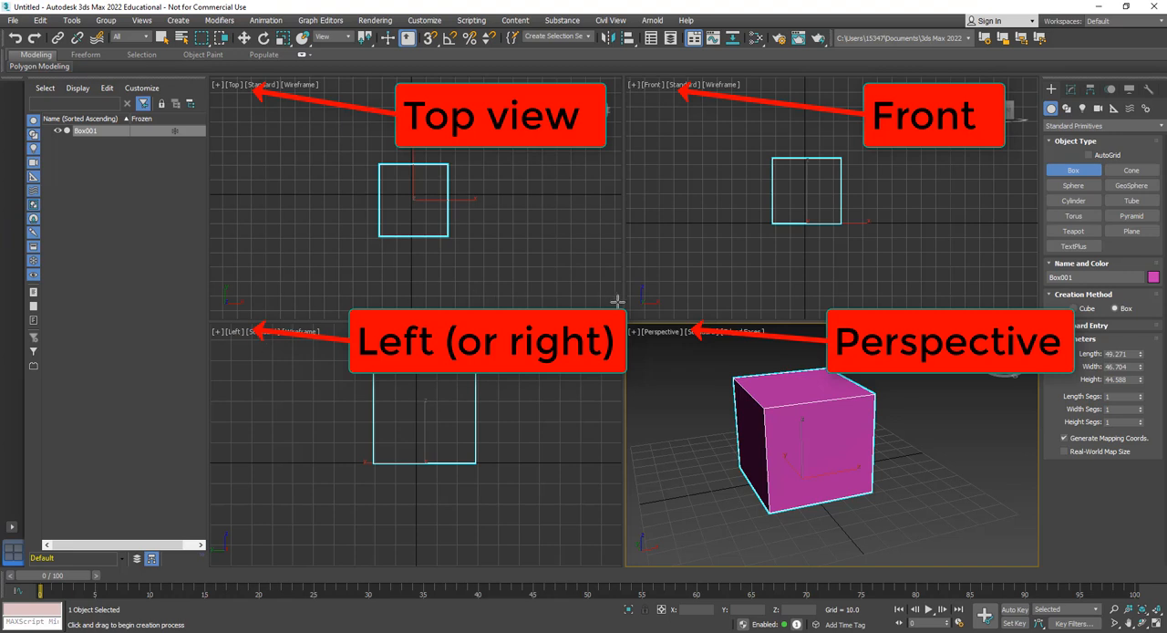
Orbit the Top, Front and Left views out of their standard orientations, and turn the Perspective view around the box
middle_click_drag(412, 212, 401, 175, "alt")
mouse_move(716, 224)
middle_mouse_down("alt")
mouse_move(781, 235)
mouse_move(727, 217)
middle_mouse_up("alt")
middle_click_drag(441, 422, 300, 347, "alt")
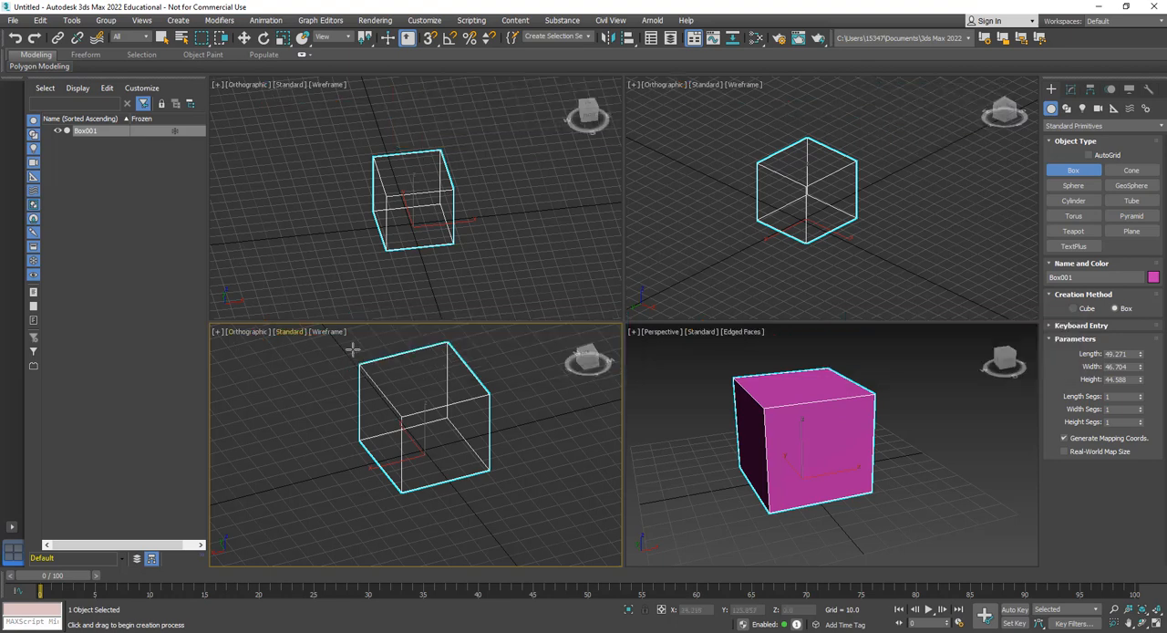
middle_click_drag(770, 401, 821, 421, "alt")
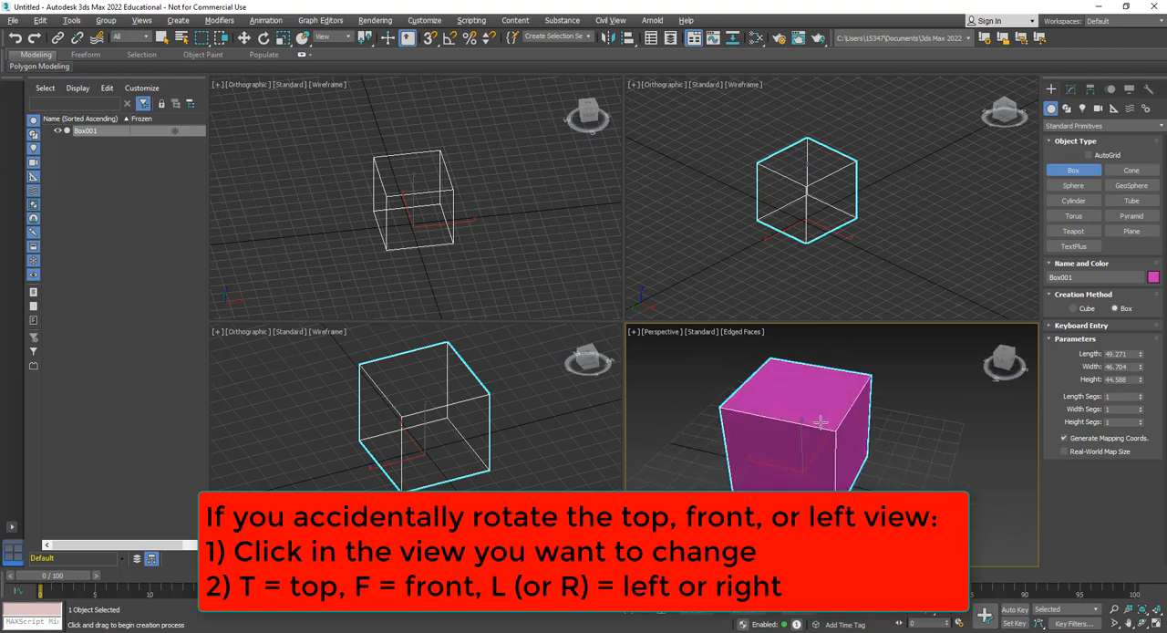
Restore the three rotated orthographic views to the standard Top, Front and Left views
left_click(516, 151)
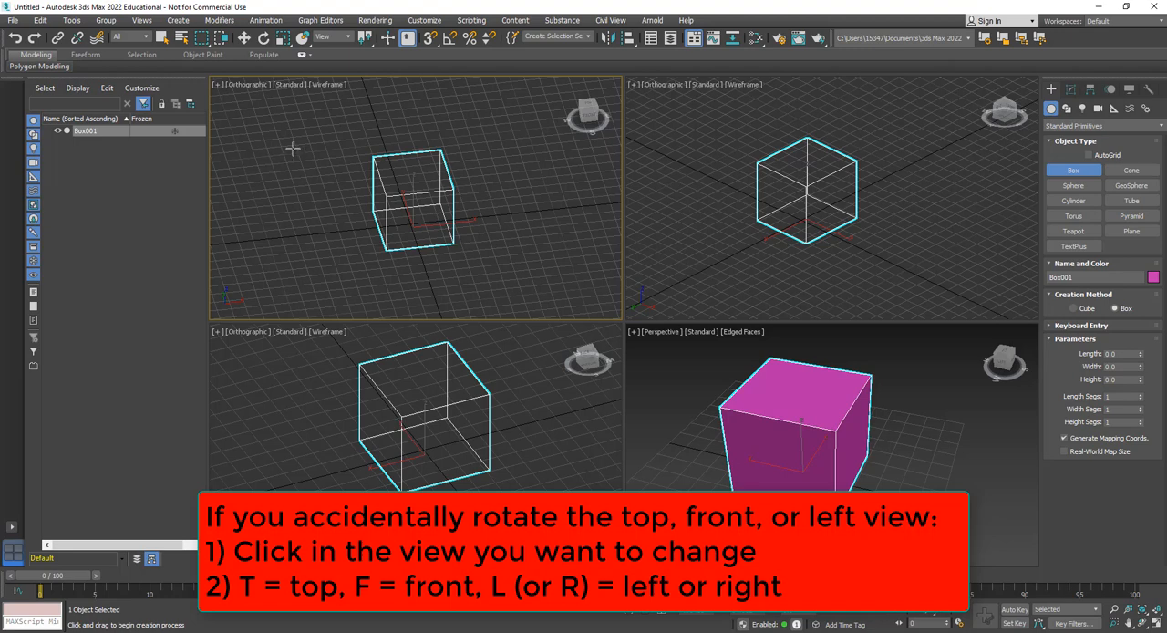
key("t")
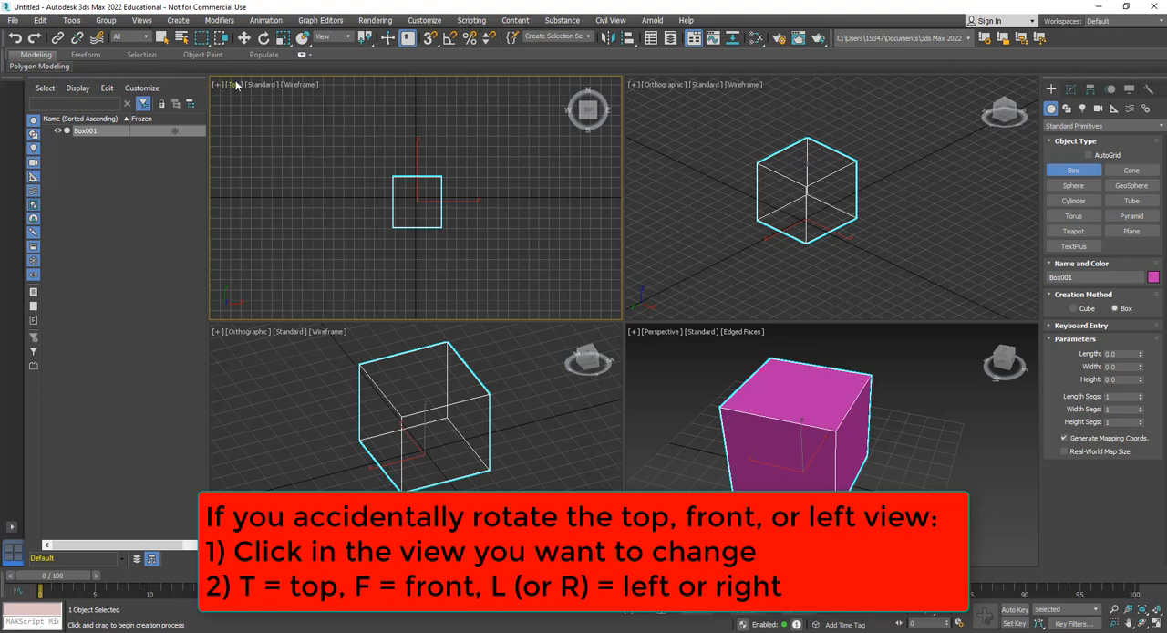
left_click(695, 153)
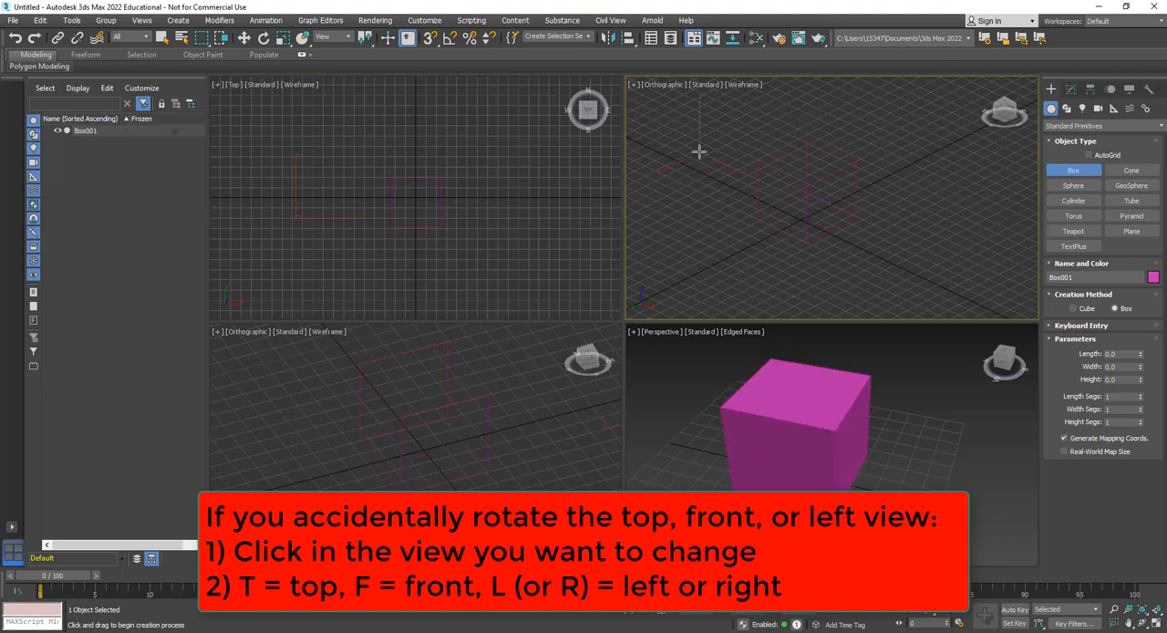
key("f")
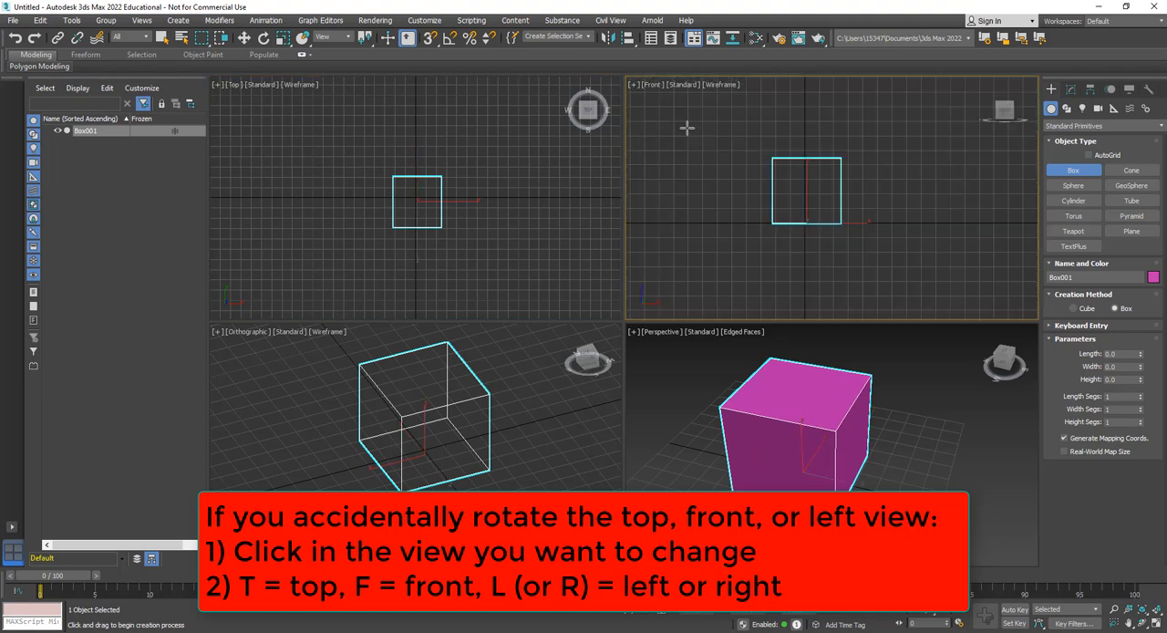
left_click(293, 407)
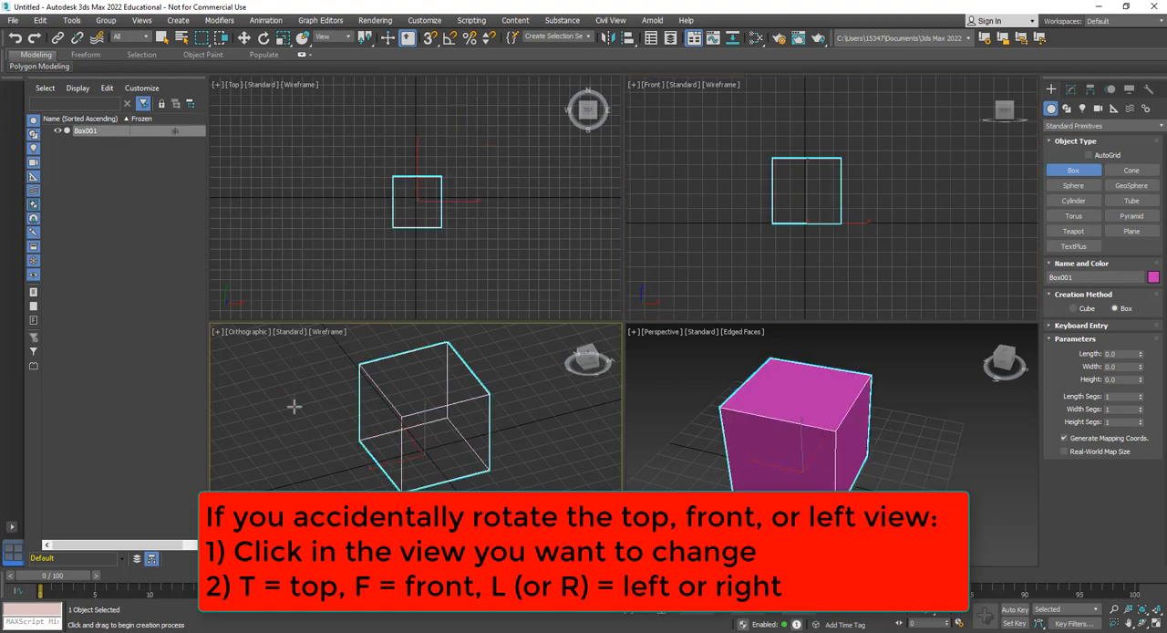
key("l")
scroll(435, 420, "up", 3)
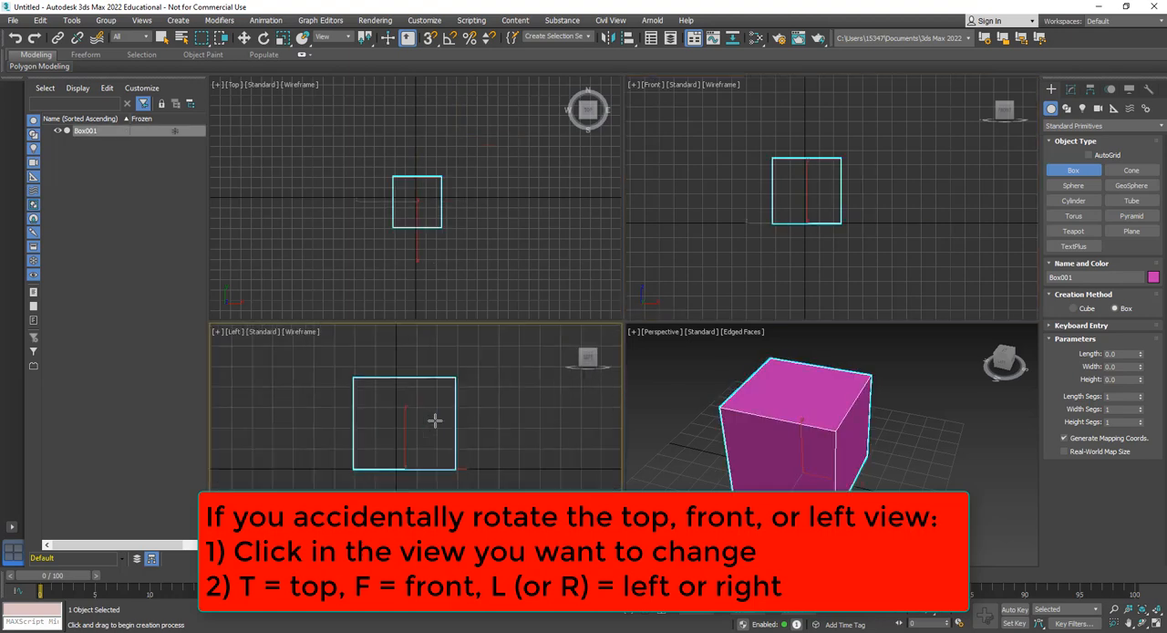
scroll(428, 210, "up", 2)
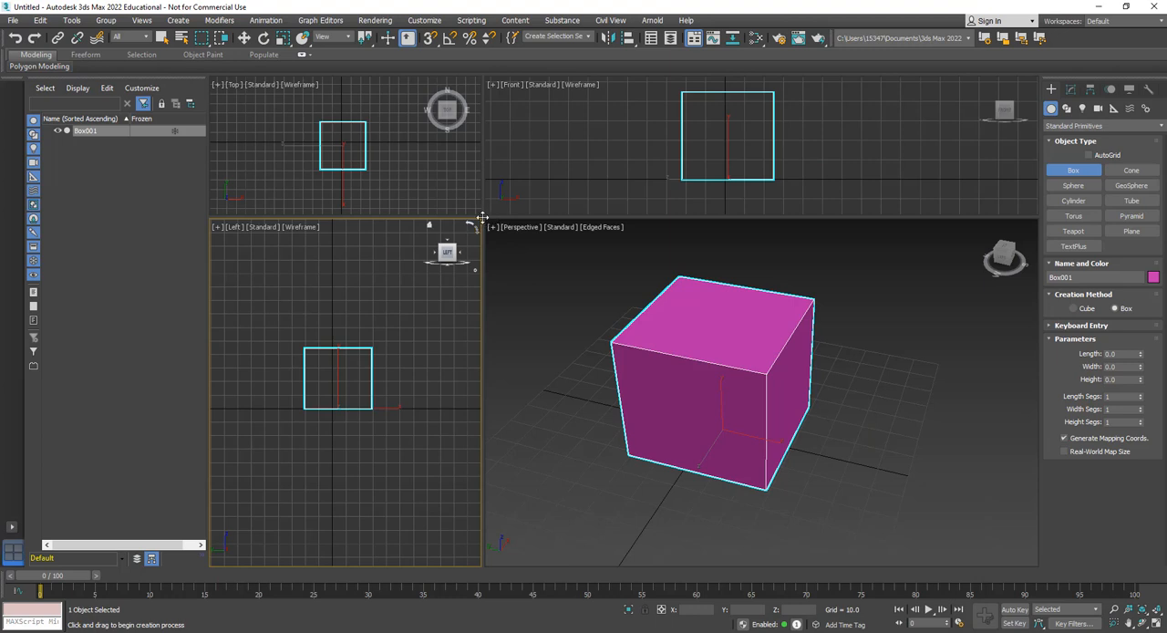
Resize the four viewports so that the Perspective view is the largest
left_click_drag(482, 217, 644, 339)
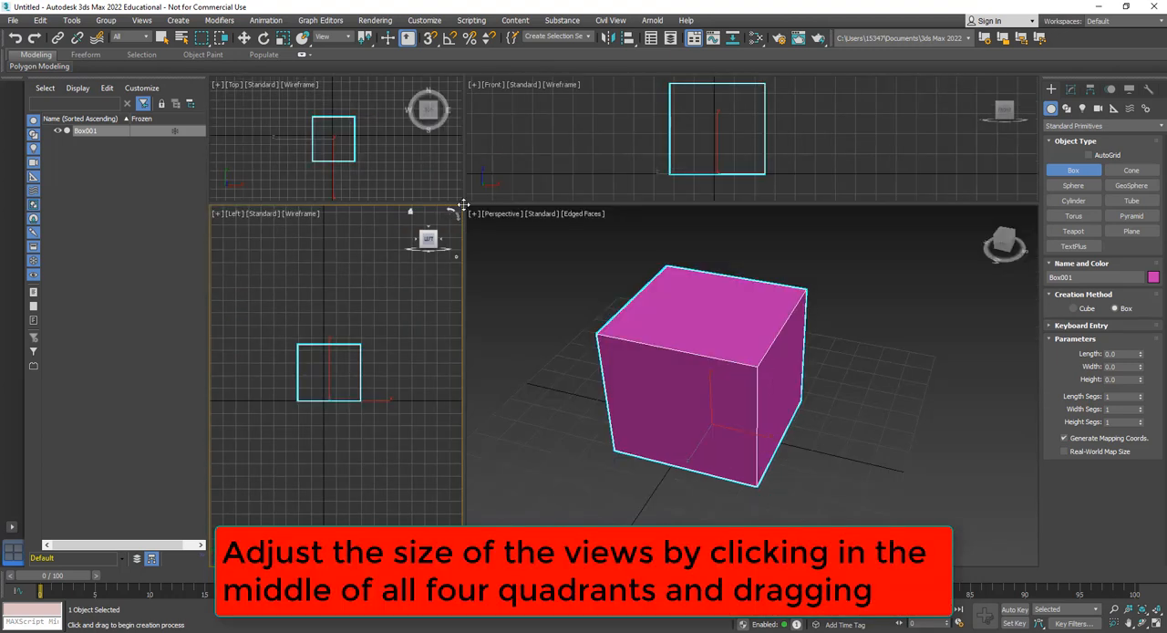
left_click_drag(463, 206, 607, 340)
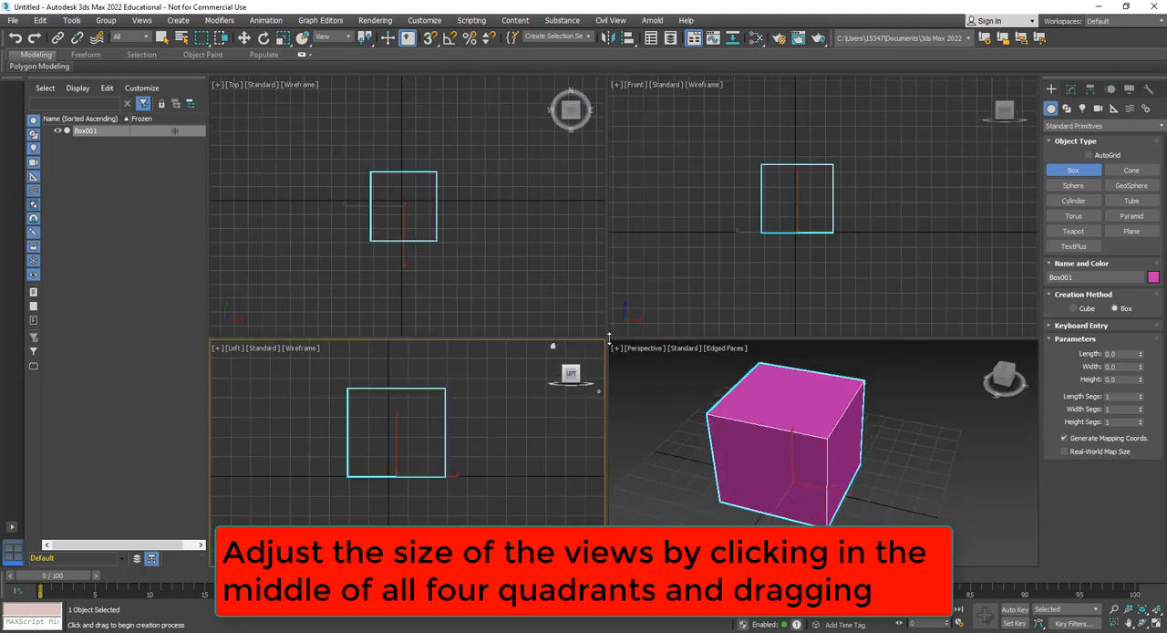
left_click_drag(567, 280, 567, 281)
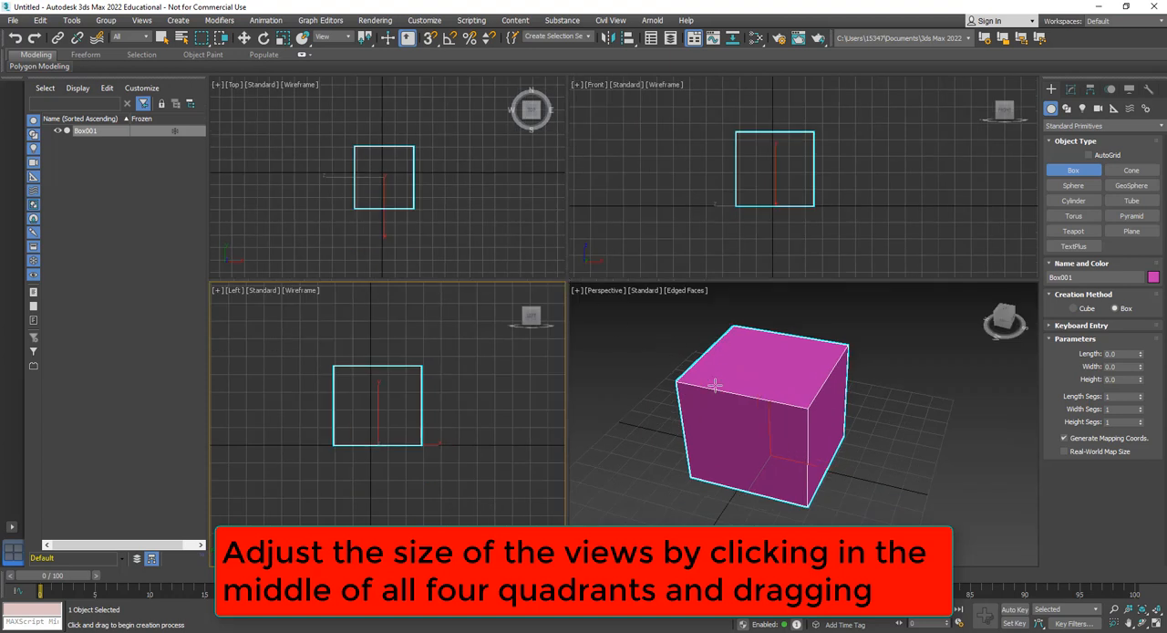
mouse_move(675, 422)
middle_mouse_down("alt")
mouse_move(698, 435)
mouse_move(777, 373)
mouse_move(697, 372)
mouse_move(680, 435)
mouse_move(672, 411)
mouse_move(653, 415)
middle_mouse_up("alt")
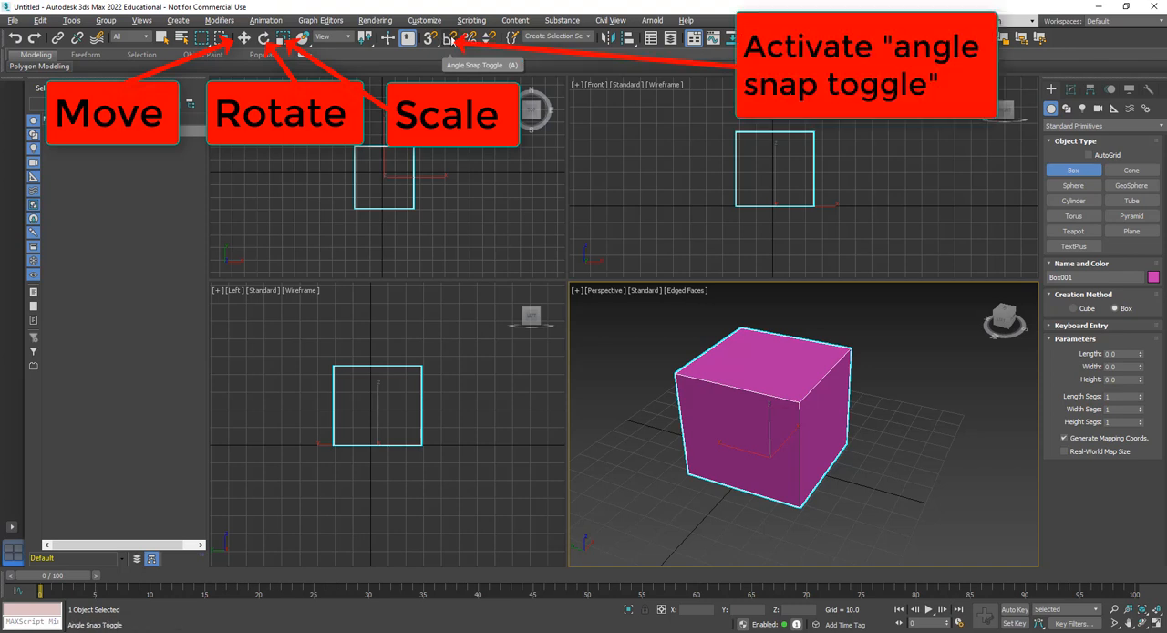
Turn on angle snap and move the box along its axes to about X -0.8, Y -6.8, Z 4.4
left_click(452, 41)
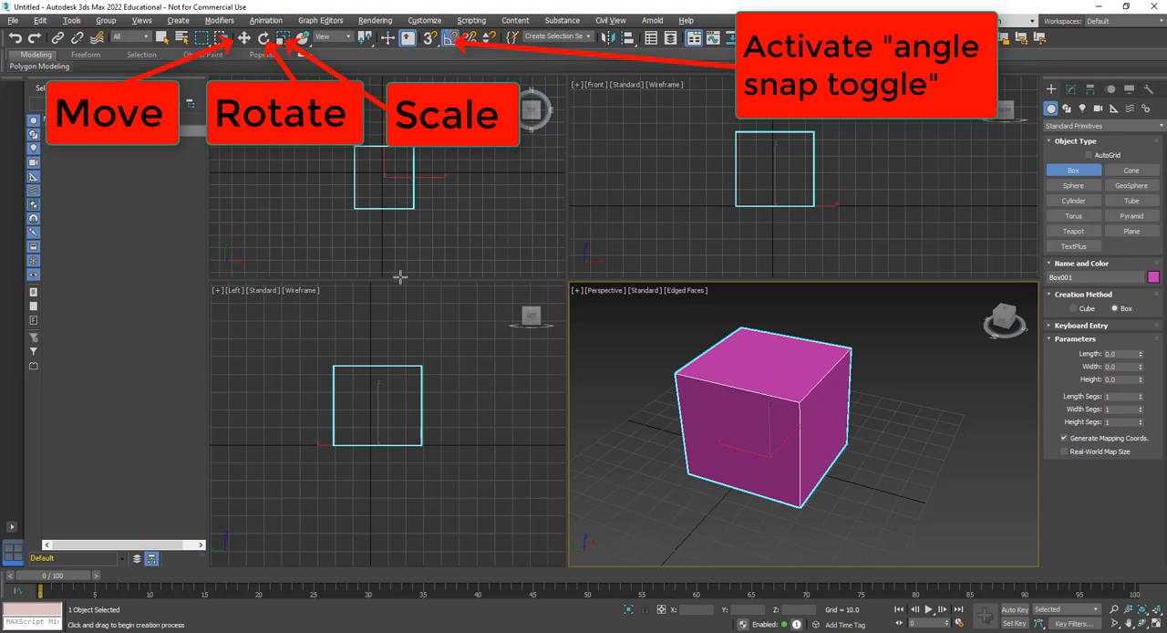
left_click(244, 38)
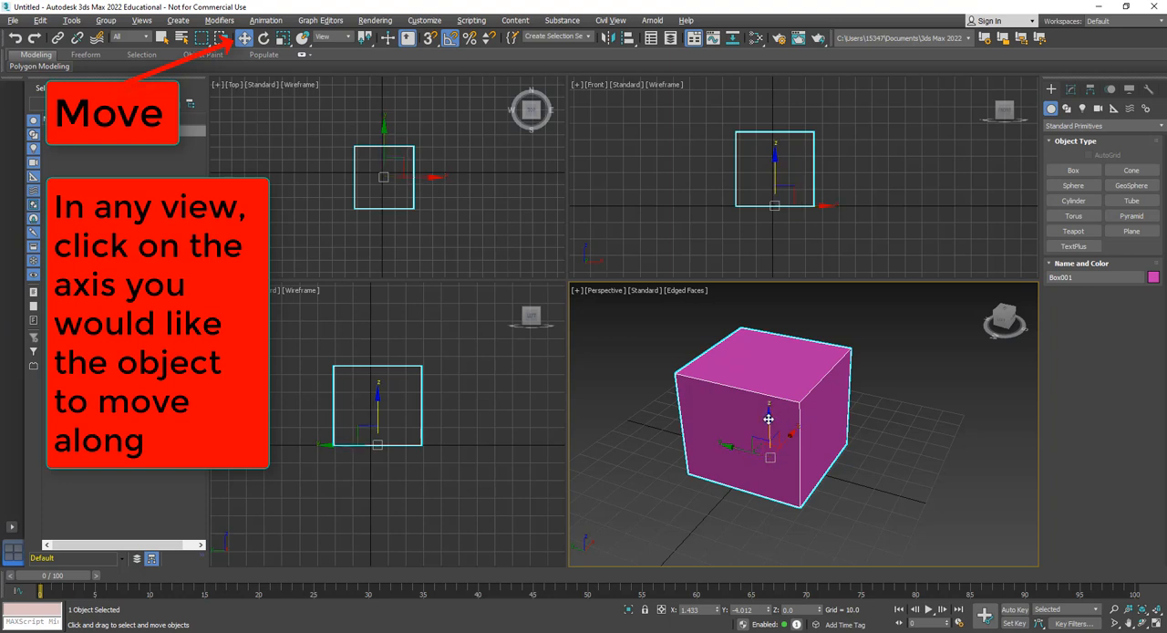
left_click_drag(770, 409, 807, 374)
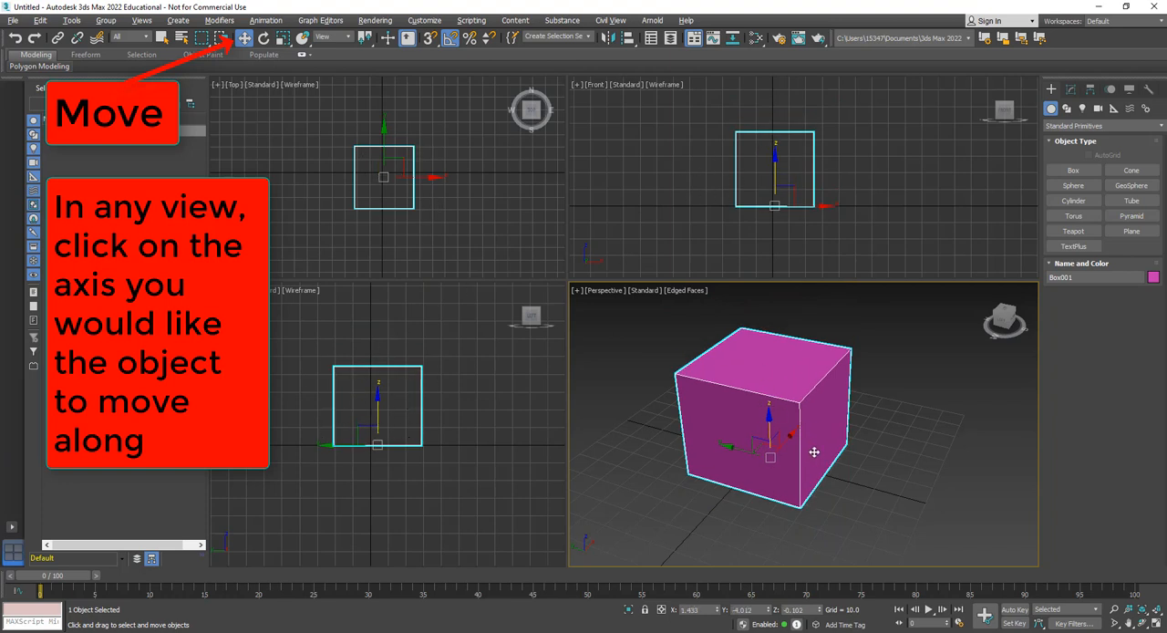
left_click_drag(769, 414, 762, 439)
left_click_drag(763, 352, 826, 448)
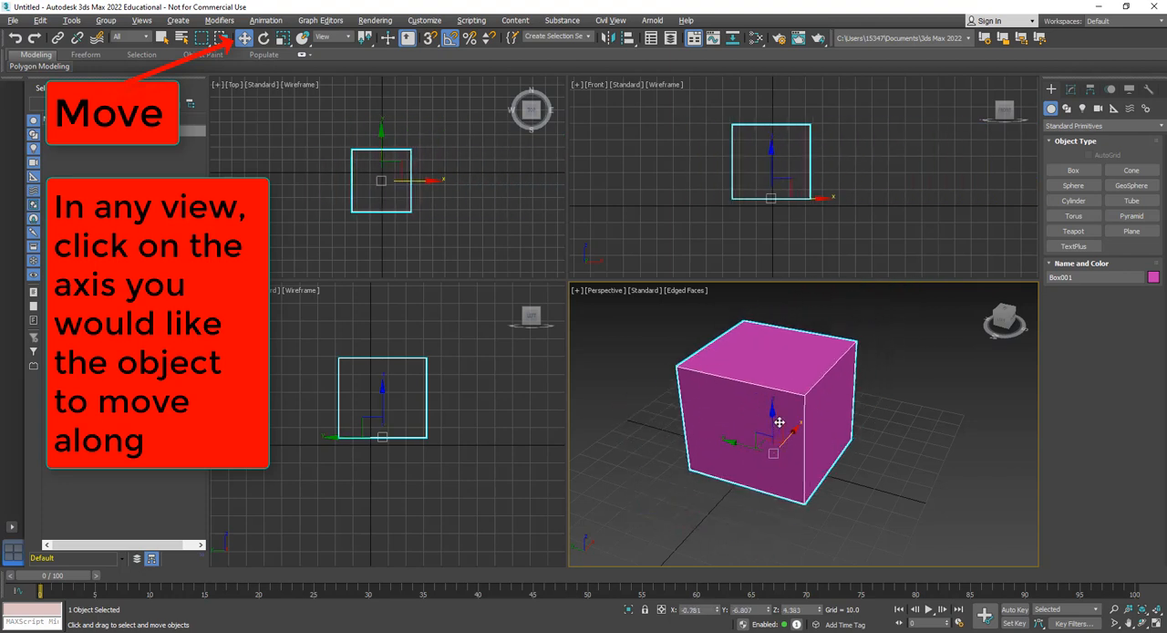
Move the box to about X -1, Y -6.4, Z 3.7, and scale it along X to about 122%
left_click_drag(774, 412, 772, 453)
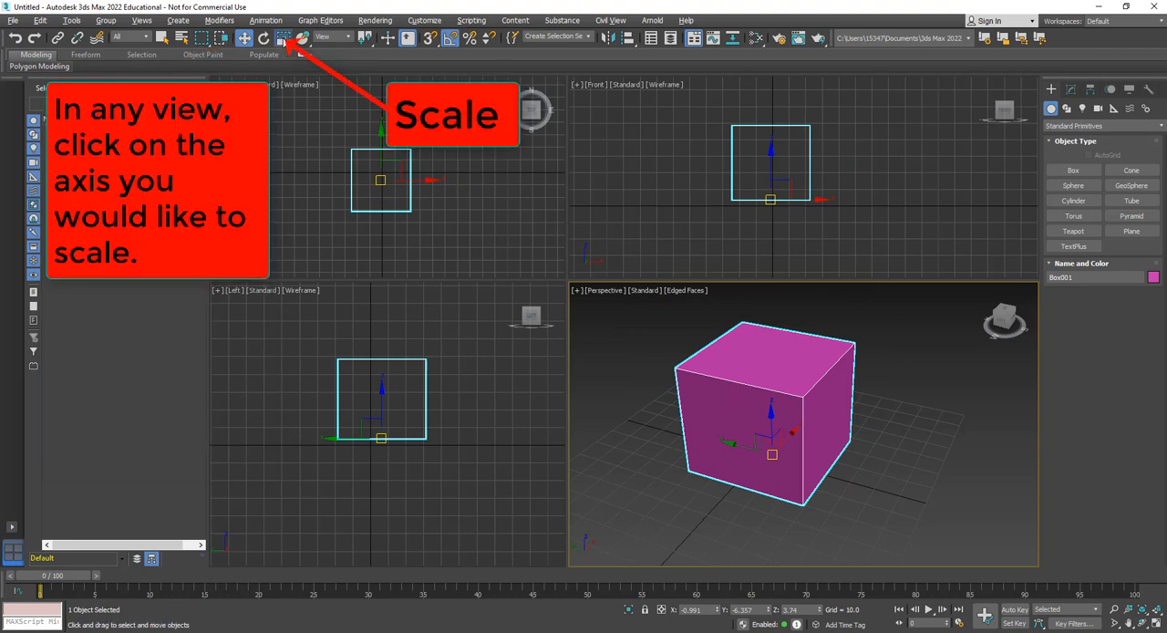
left_click(284, 38)
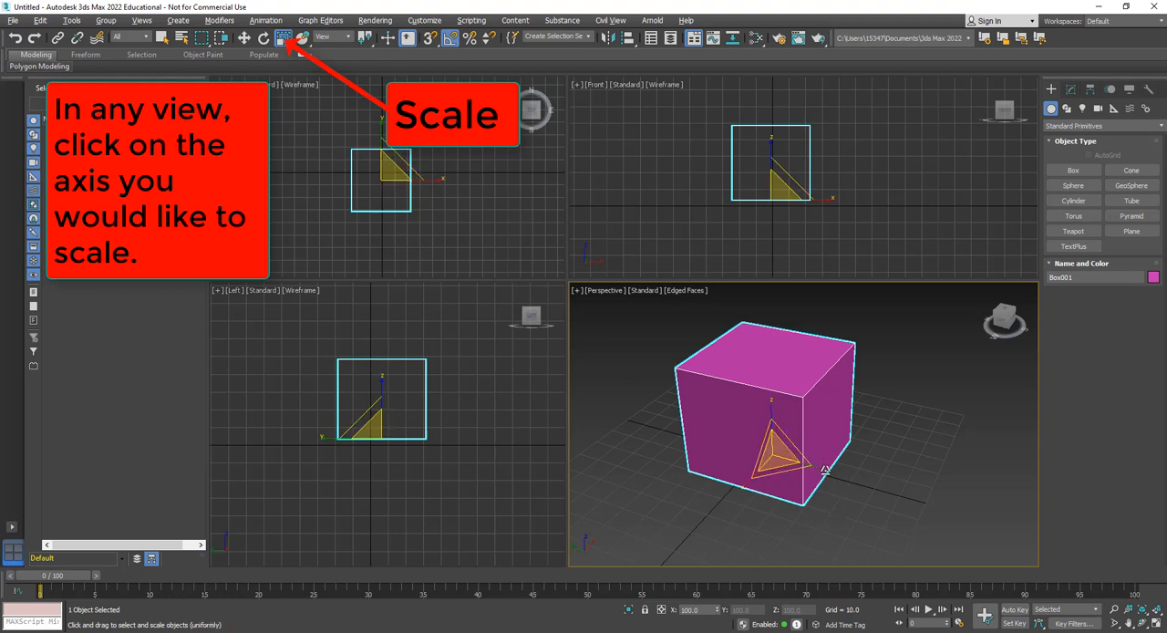
key("r")
left_click(437, 178)
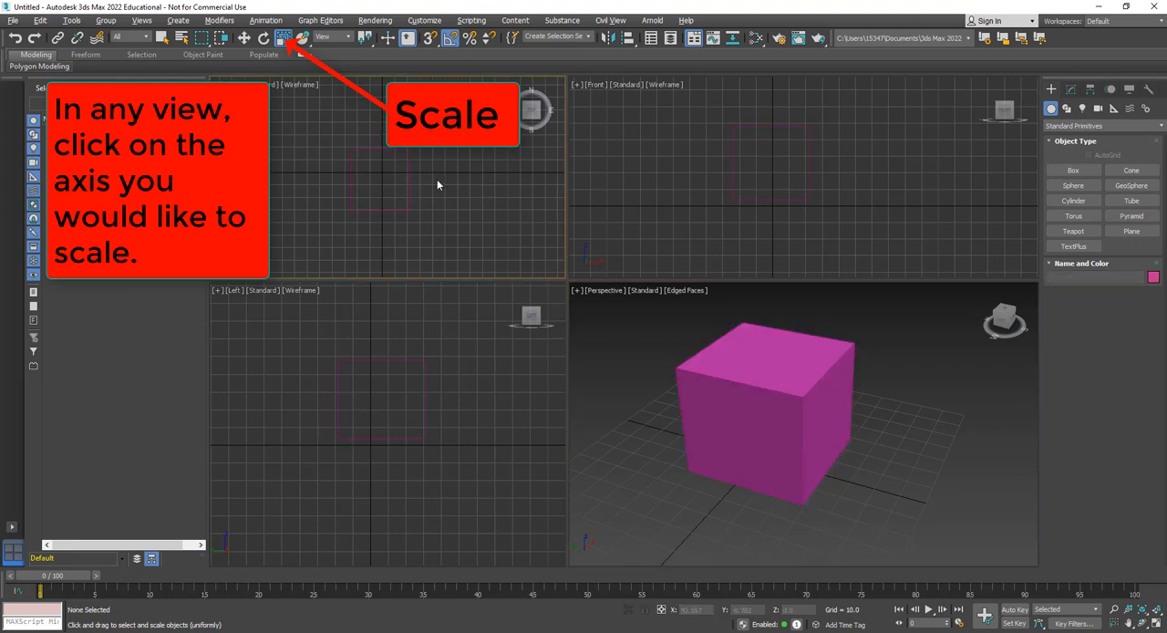
left_click(408, 188)
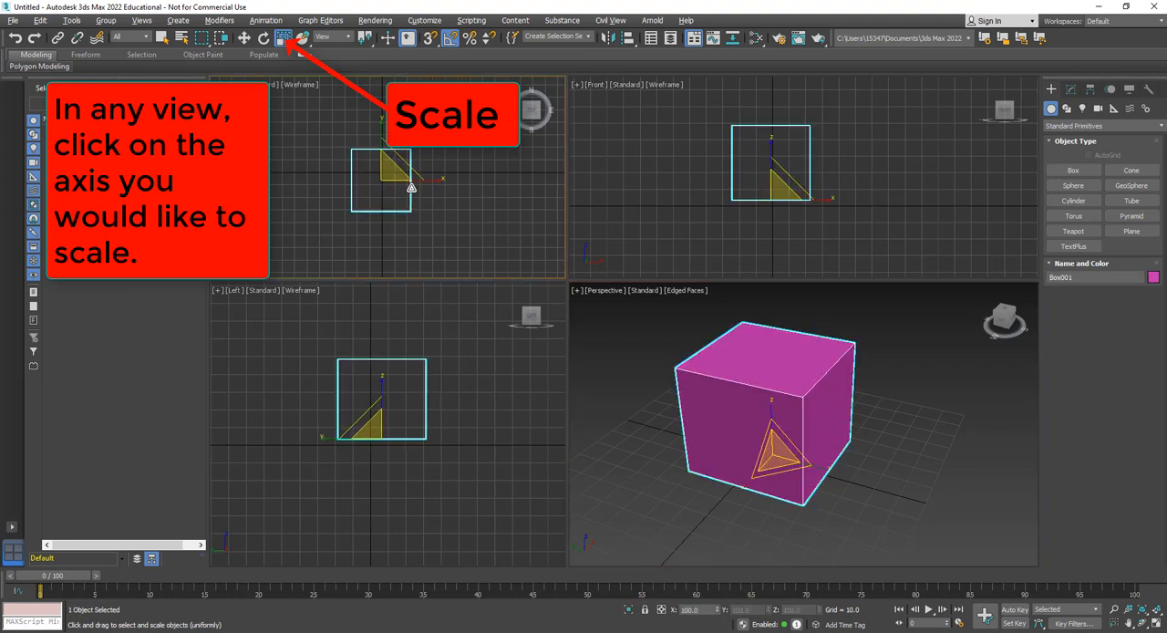
left_click(438, 180)
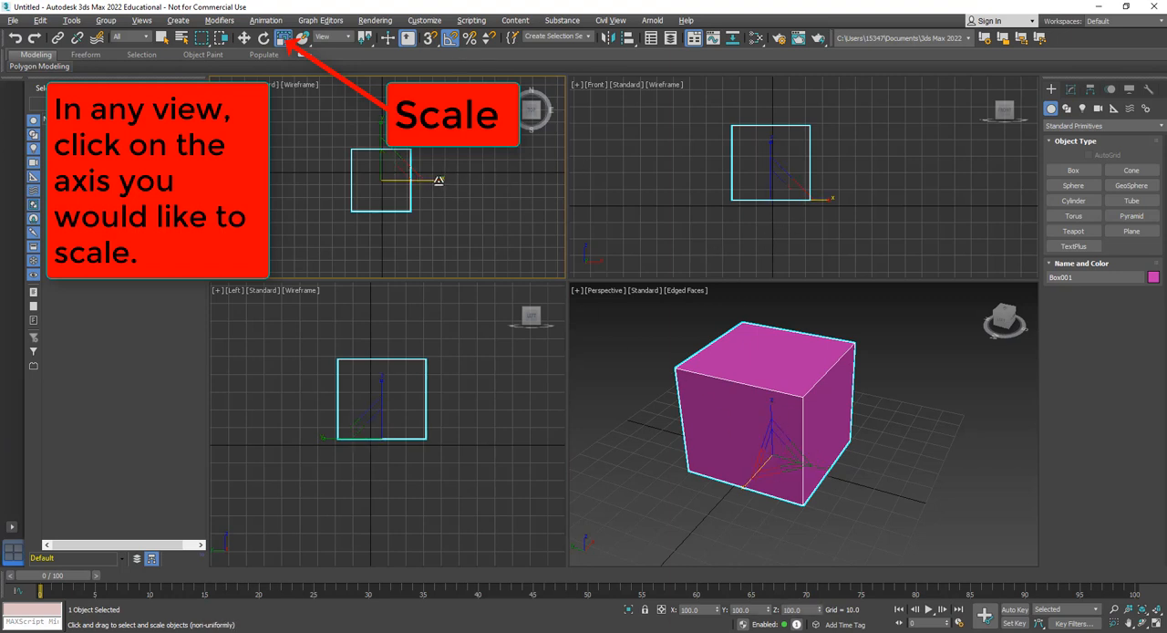
left_click_drag(439, 180, 448, 207)
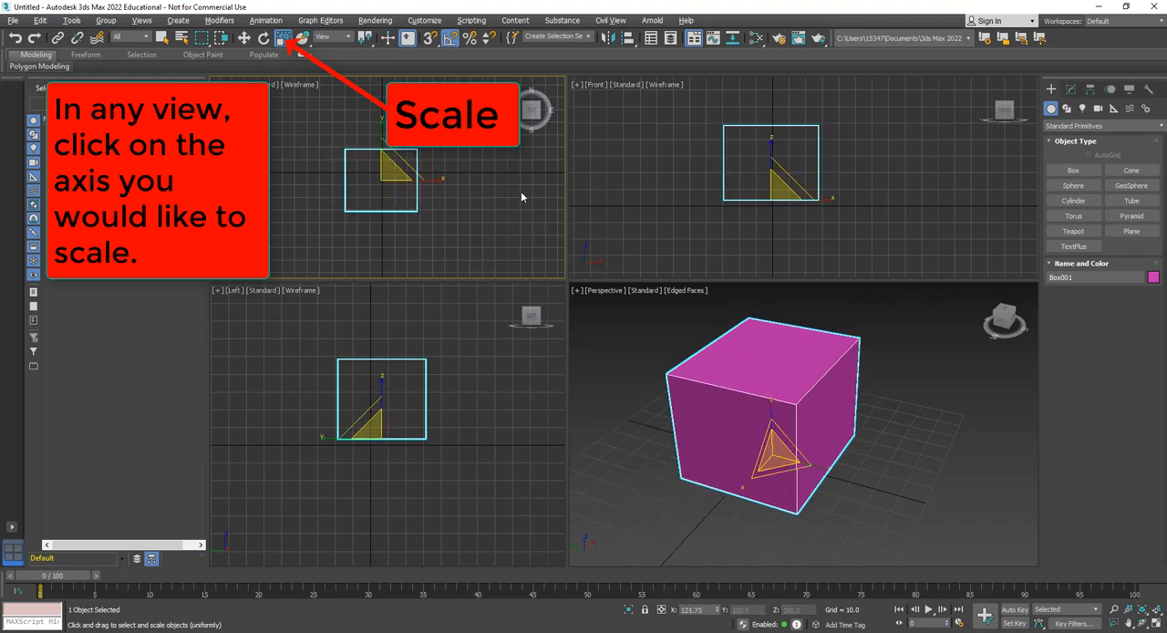
Scale the box along Y to about 88% and along Z to about 128%
mouse_move(381, 119)
left_mouse_down()
mouse_move(385, 10)
mouse_move(390, 619)
mouse_move(387, 52)
mouse_move(384, 132)
left_mouse_up()
left_click(821, 394)
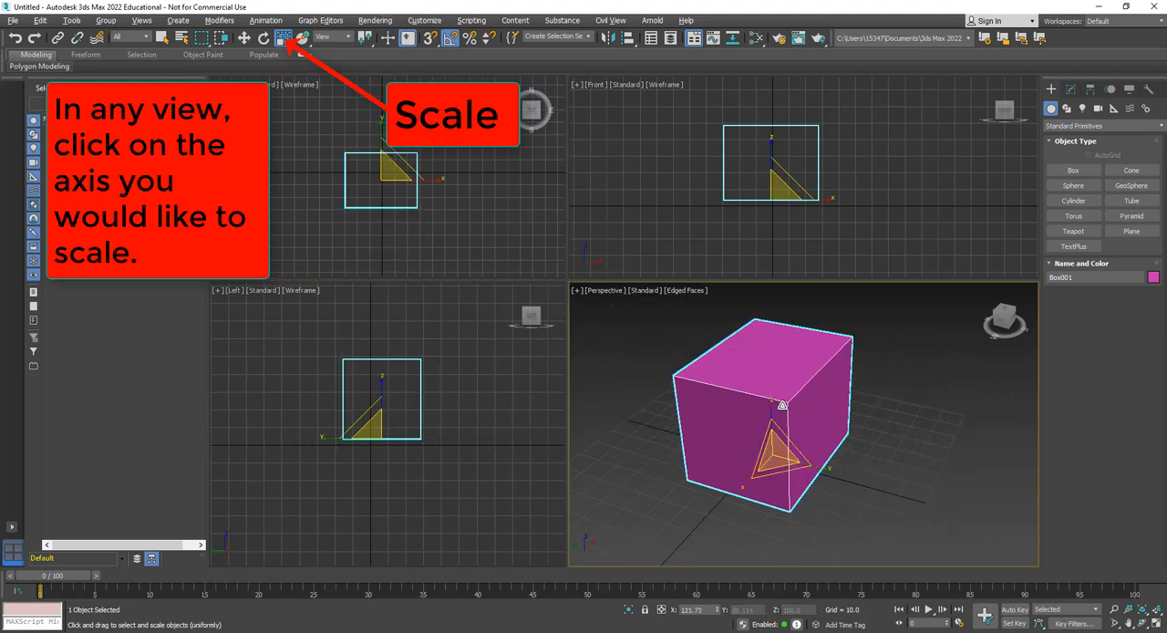
left_click(770, 404)
mouse_move(769, 402)
left_mouse_down()
mouse_move(773, 301)
mouse_move(783, 413)
mouse_move(778, 292)
mouse_move(781, 404)
mouse_move(780, 388)
left_mouse_up()
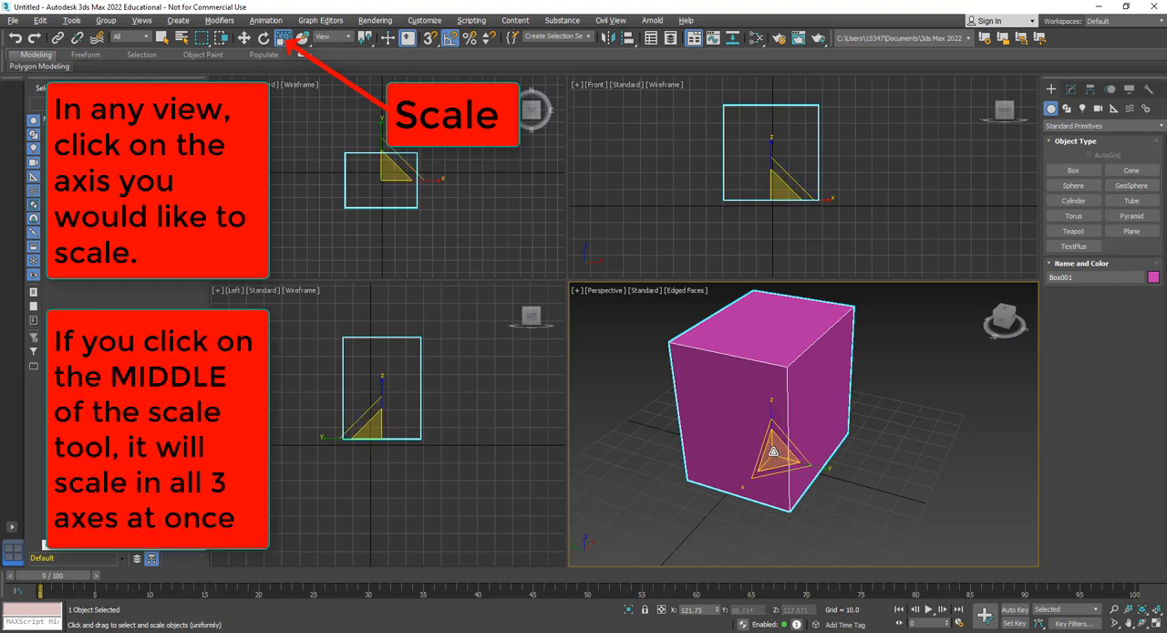
Scale the box down on all three axes together to about 78% in X, and try rotating it about its X axis
mouse_move(773, 450)
left_mouse_down()
mouse_move(777, 521)
mouse_move(793, 345)
mouse_move(805, 560)
mouse_move(810, 19)
mouse_move(798, 593)
mouse_move(774, 362)
mouse_move(774, 465)
mouse_move(776, 488)
mouse_move(787, 342)
mouse_move(776, 531)
mouse_move(782, 402)
mouse_move(781, 485)
mouse_move(772, 445)
left_mouse_up()
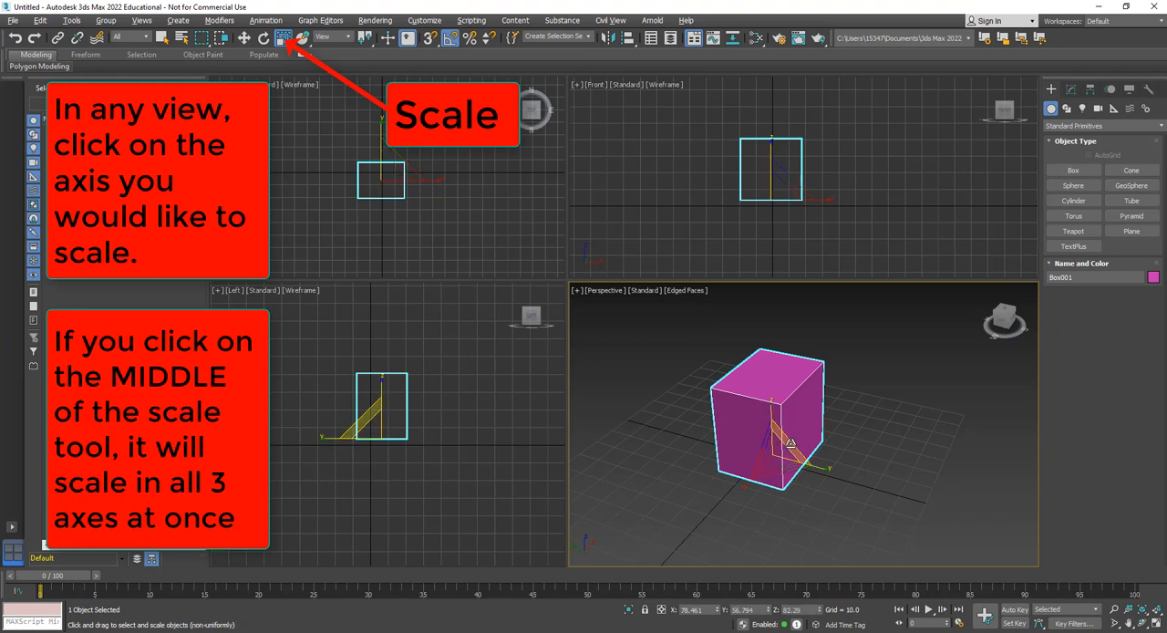
left_click_drag(790, 442, 761, 488)
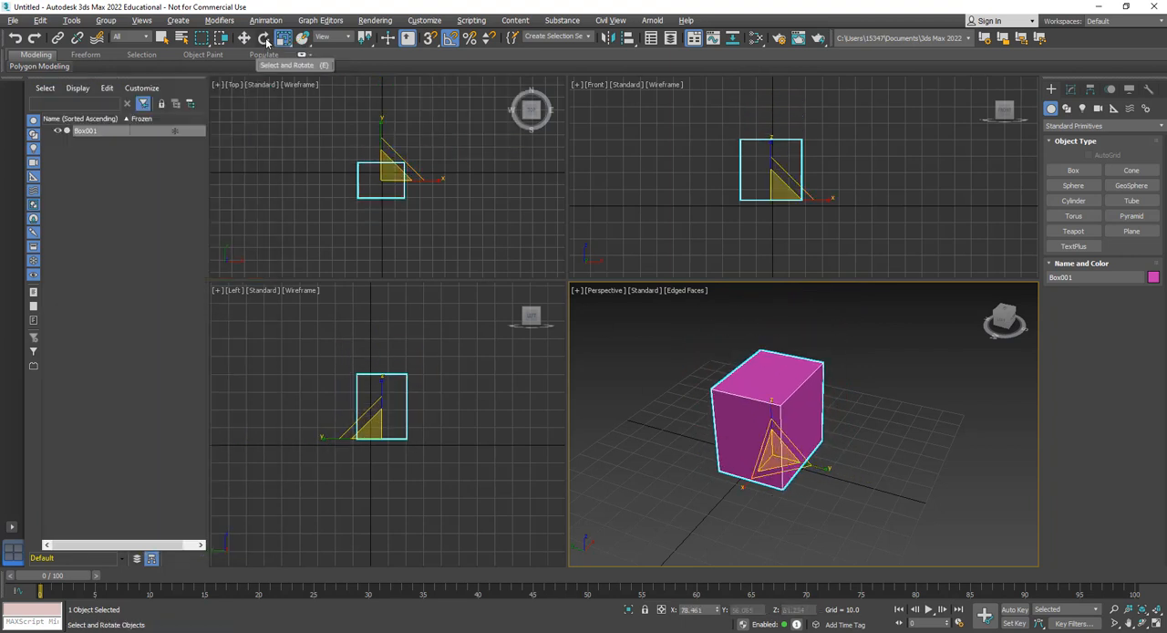
left_click(264, 38)
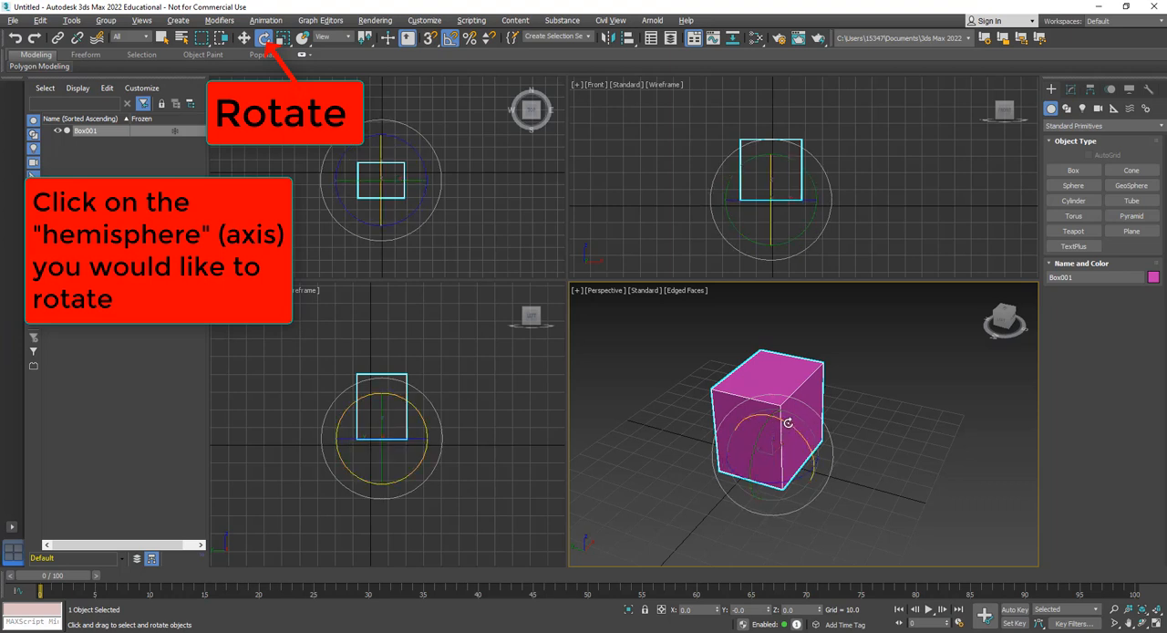
left_click_drag(787, 422, 766, 457)
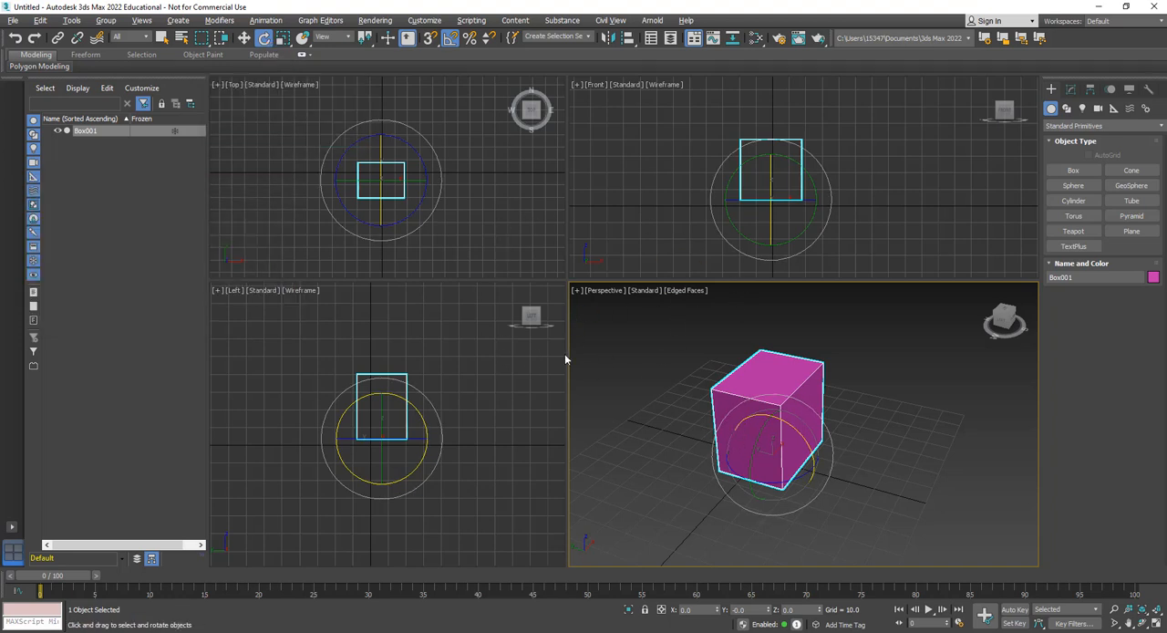
Create a sphere with a radius of about 26.8 beside the box
left_click(1074, 186)
left_click_drag(857, 433, 912, 467)
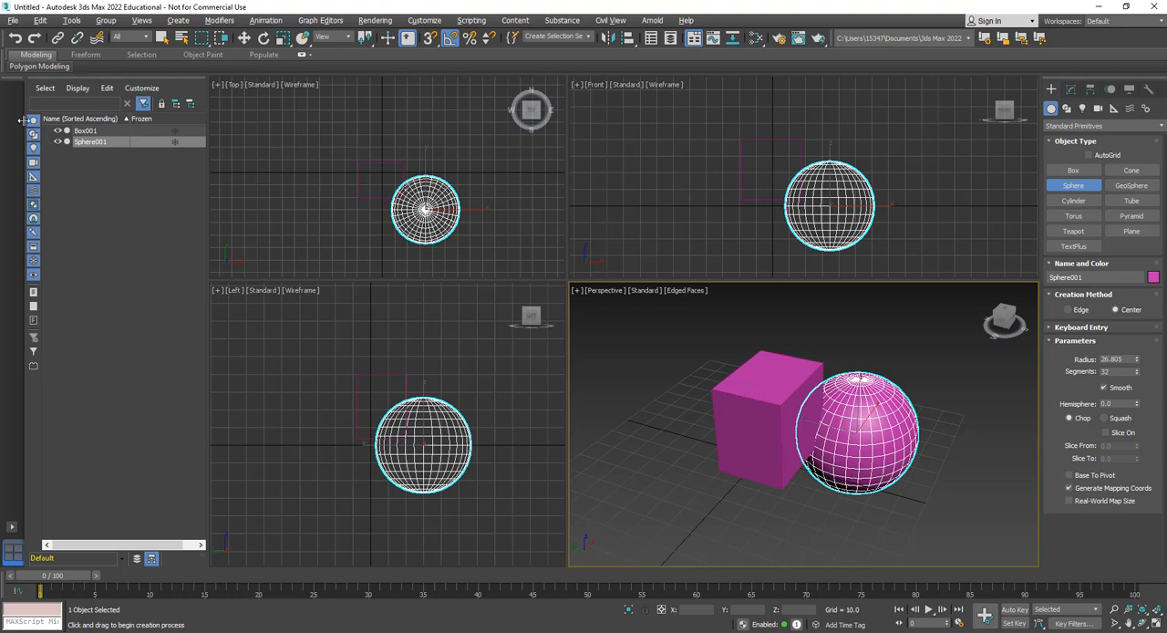
Select the box and the sphere in turn by name, and toggle the sphere between frozen and unfrozen
left_click(86, 131)
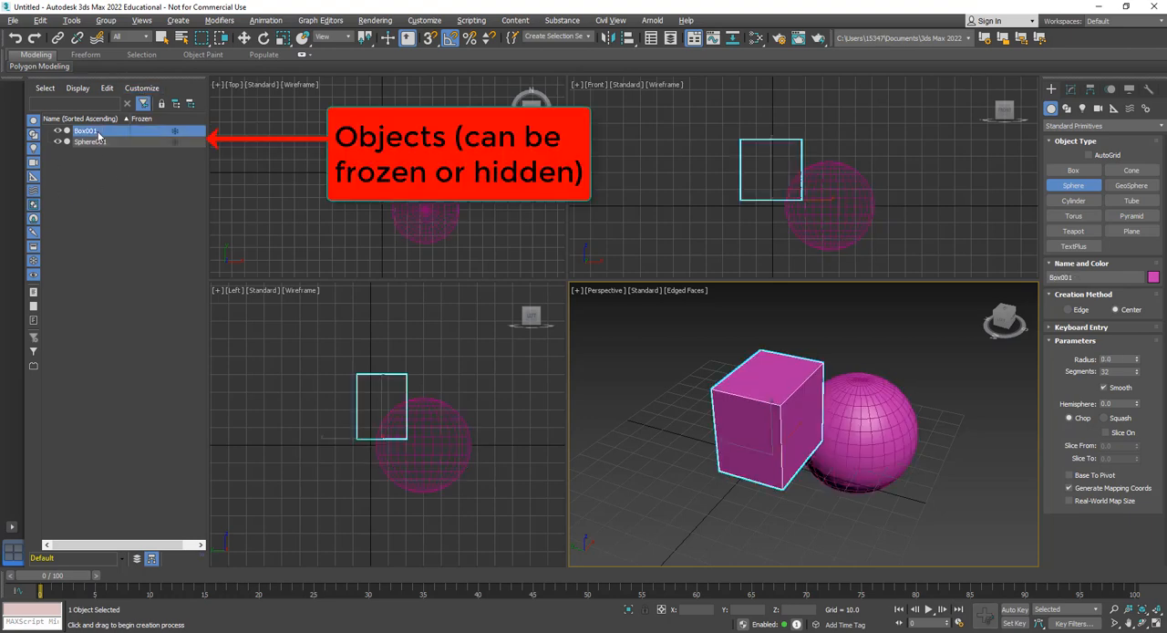
left_click(91, 143)
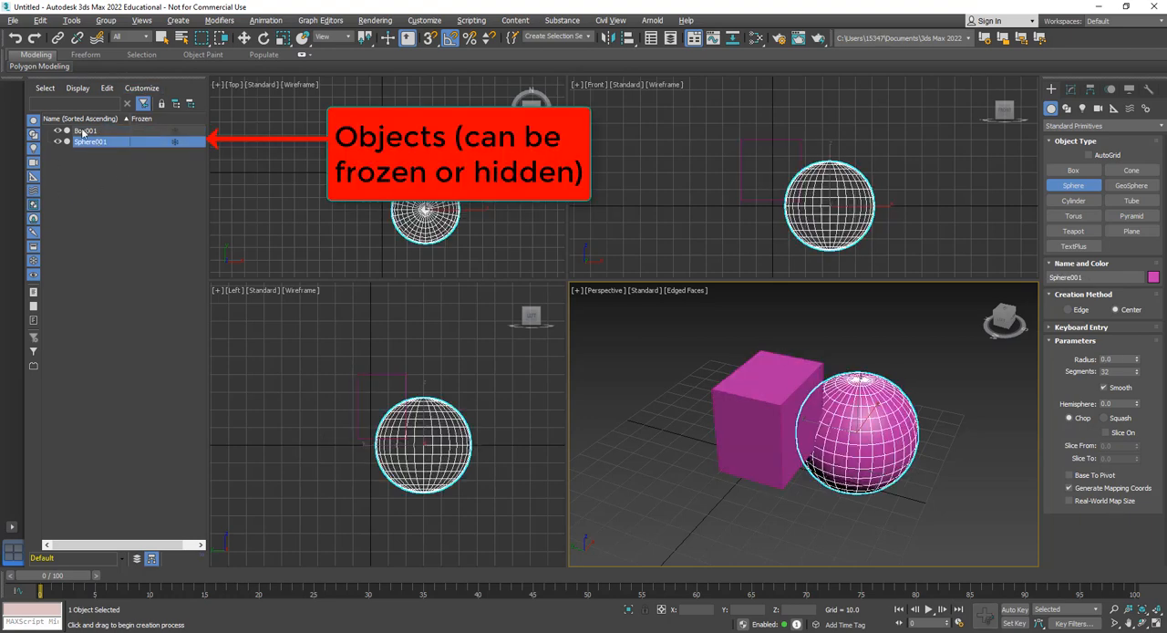
left_click(83, 131)
left_click(100, 143)
left_click(175, 142)
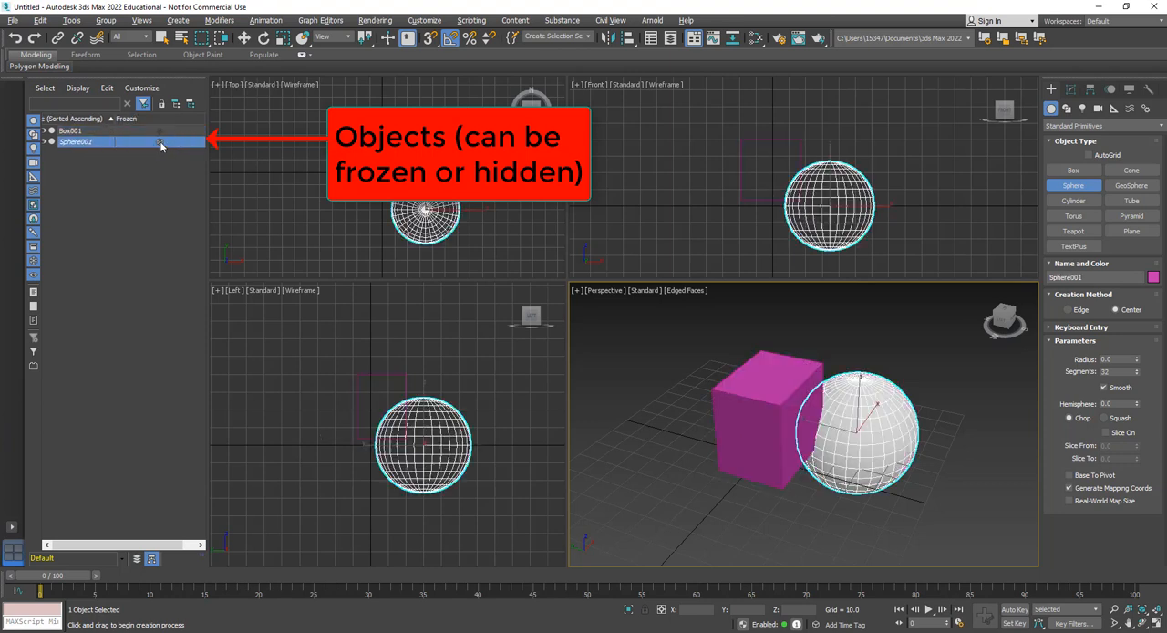
left_click(160, 142)
left_click(159, 143)
left_click(160, 142)
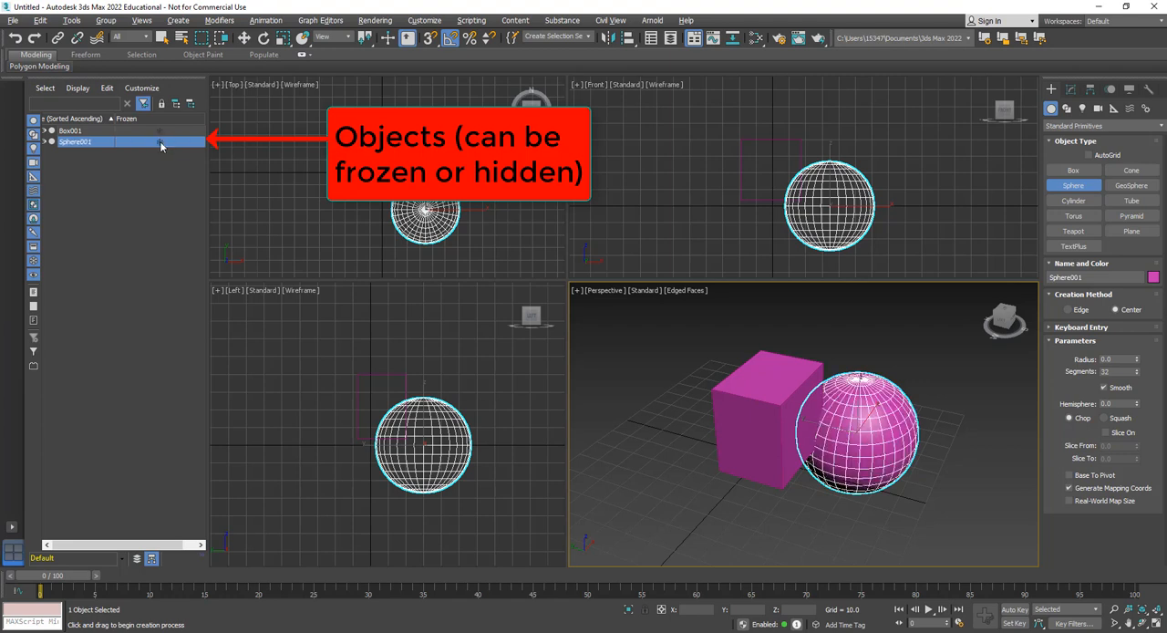
Toggle the sphere's visibility off and on again
left_click(44, 144)
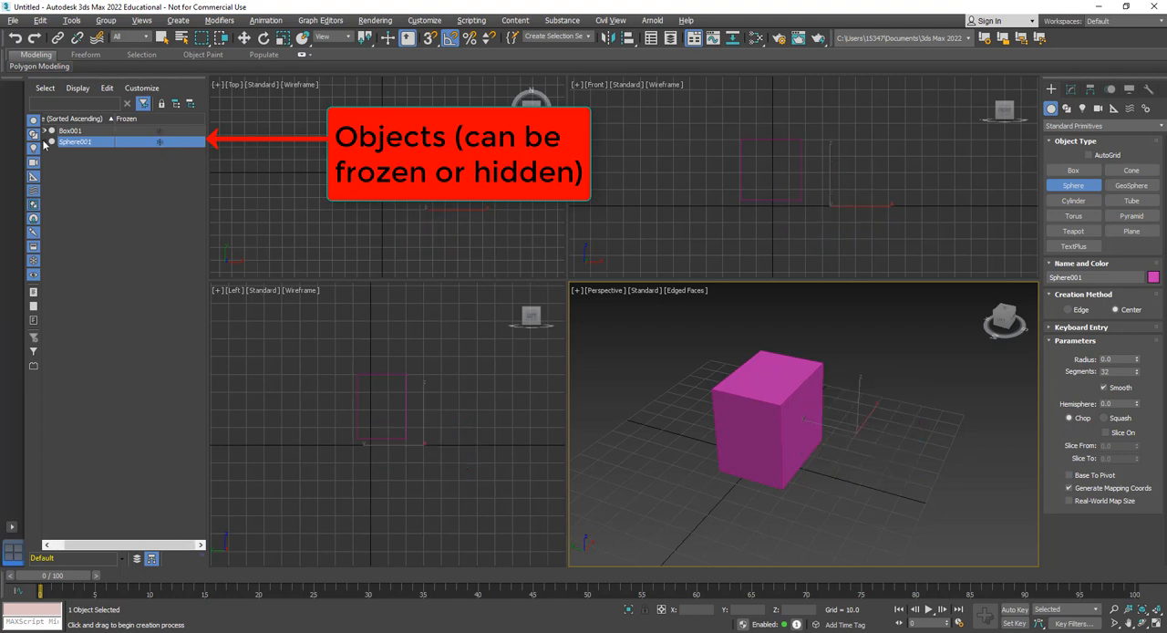
left_click(43, 144)
left_click(44, 144)
left_click(44, 144)
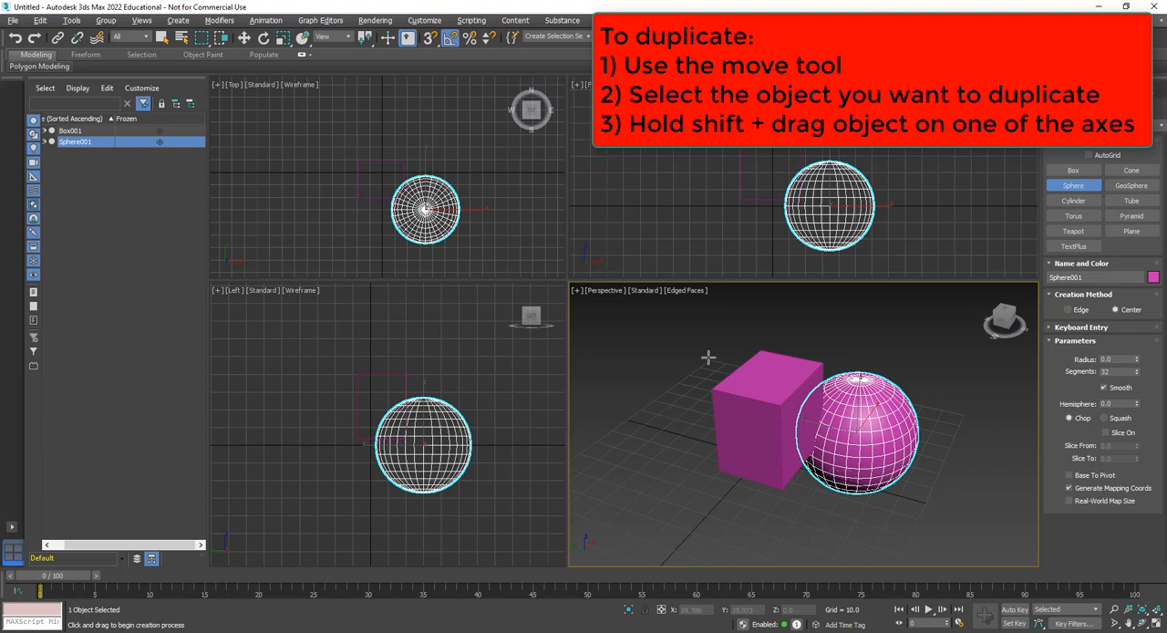
Clone the sphere upward along Z to a height of about 48.2 as a single independent copy
left_click(244, 38)
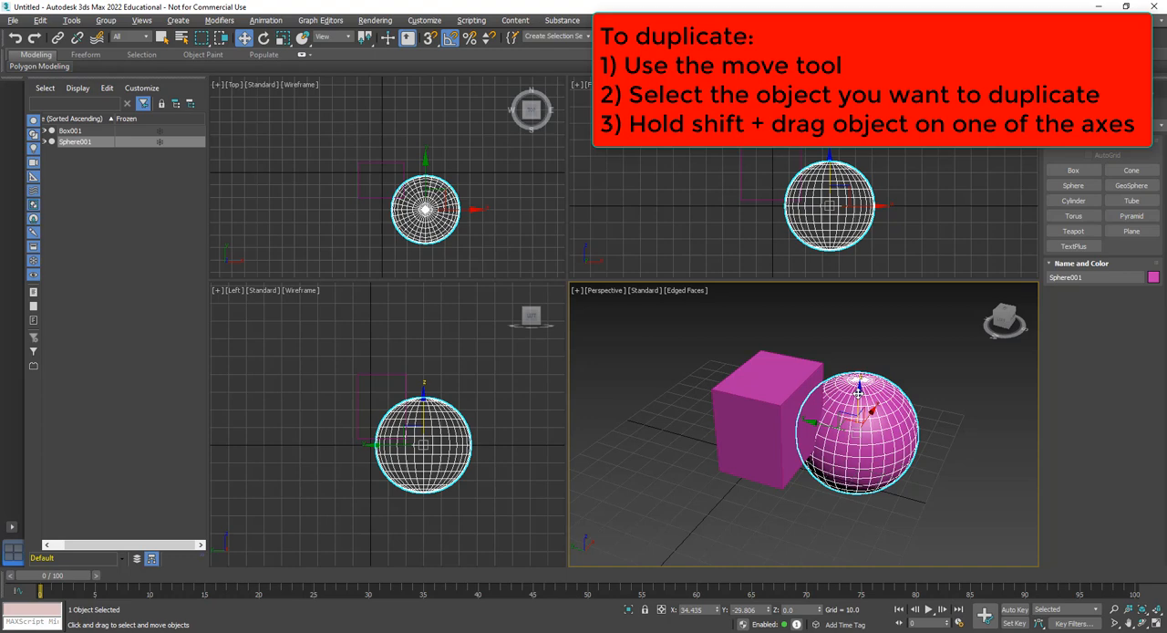
mouse_move(858, 394)
left_mouse_down("shift")
mouse_move(881, 274)
mouse_move(879, 304)
mouse_move(885, 296)
left_mouse_up("shift")
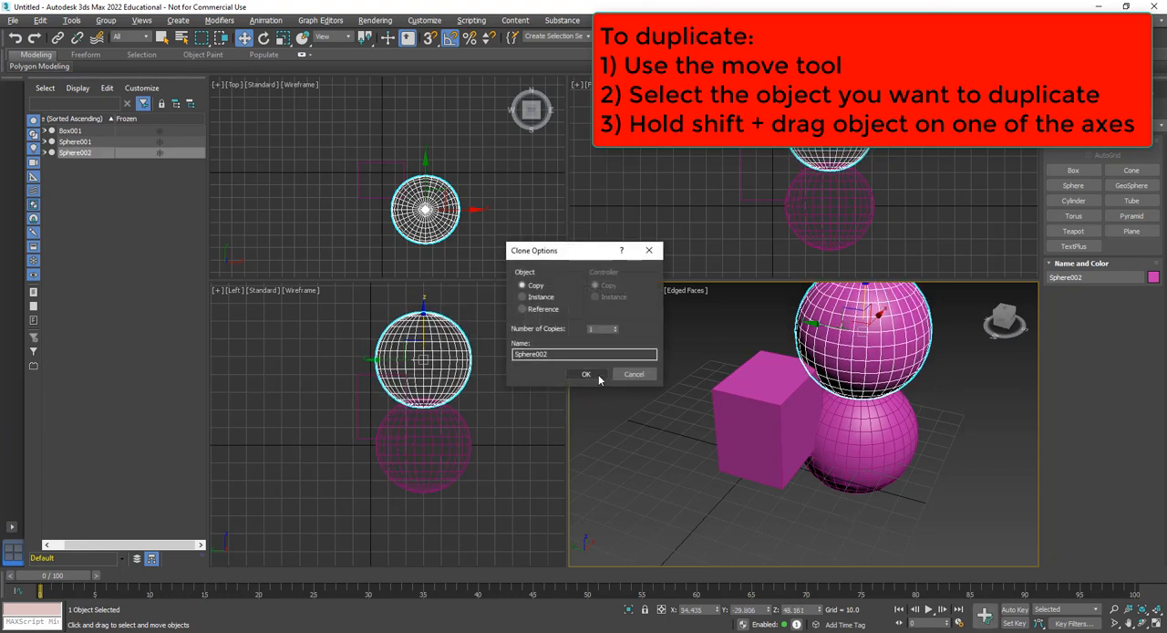
left_click(597, 377)
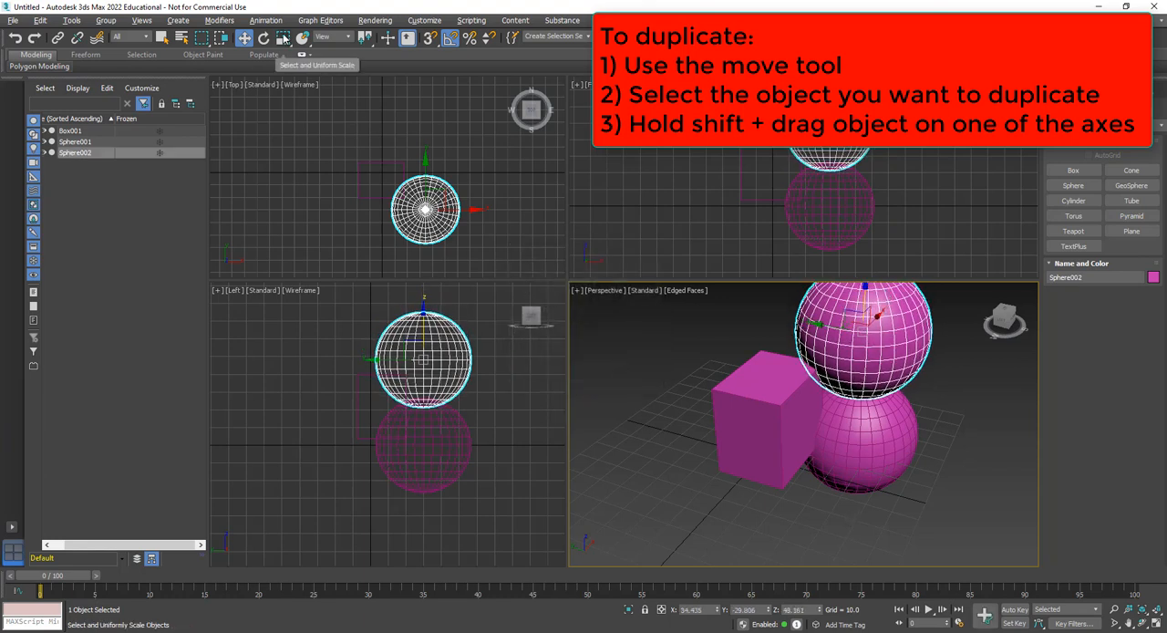
Scale the upper sphere uniformly to about 64% and lower it onto the larger sphere at about Z 40.8
left_click(283, 38)
left_click_drag(871, 321, 871, 349)
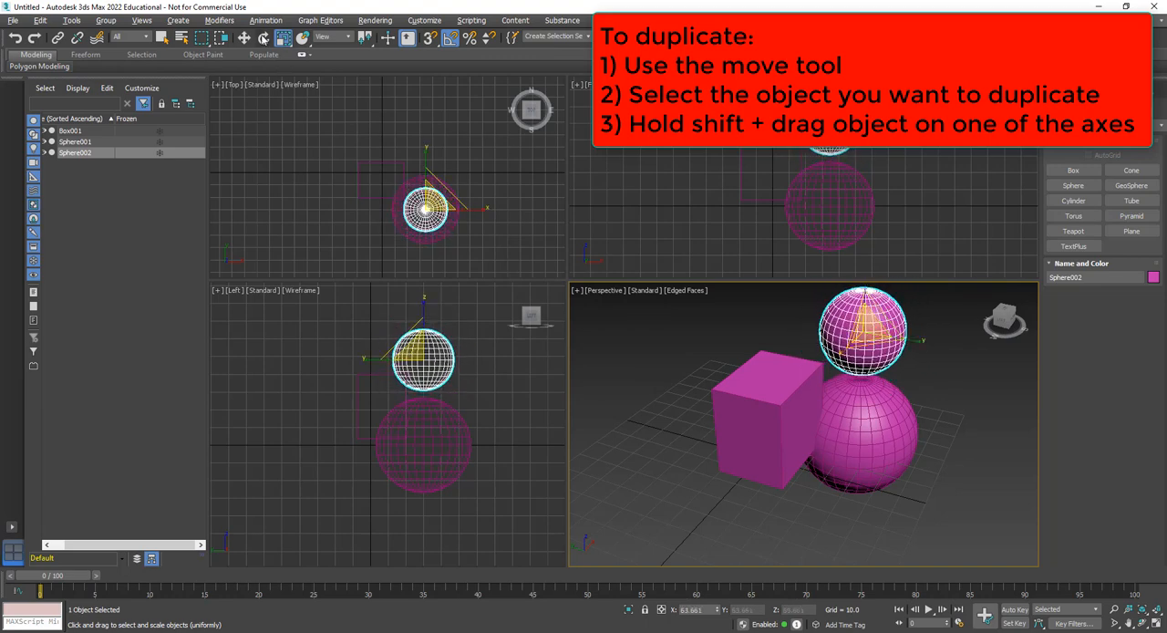
left_click(244, 37)
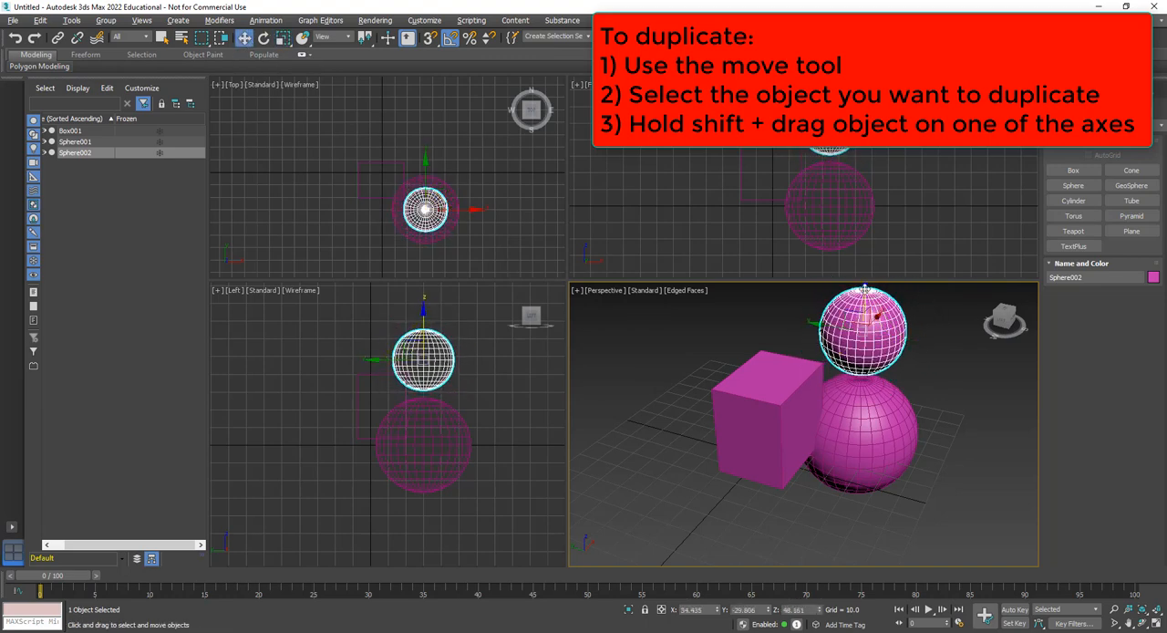
left_click_drag(865, 290, 864, 308)
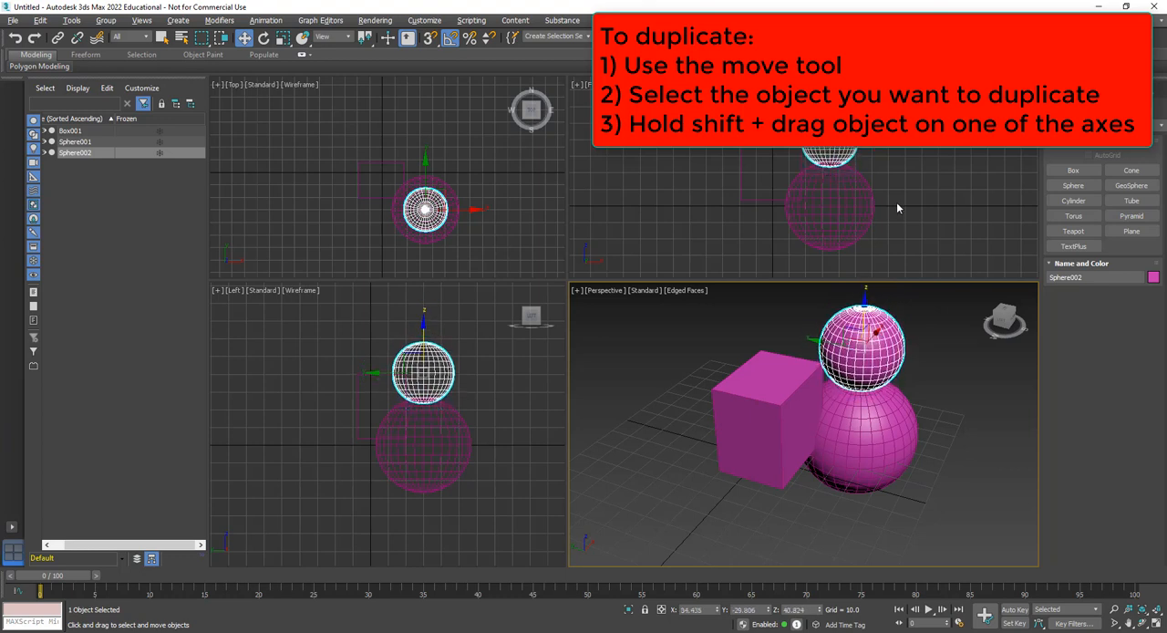
Resize the four viewports so that the Left view is the largest, and reframe the spheres in it
scroll(810, 155, "up", 3)
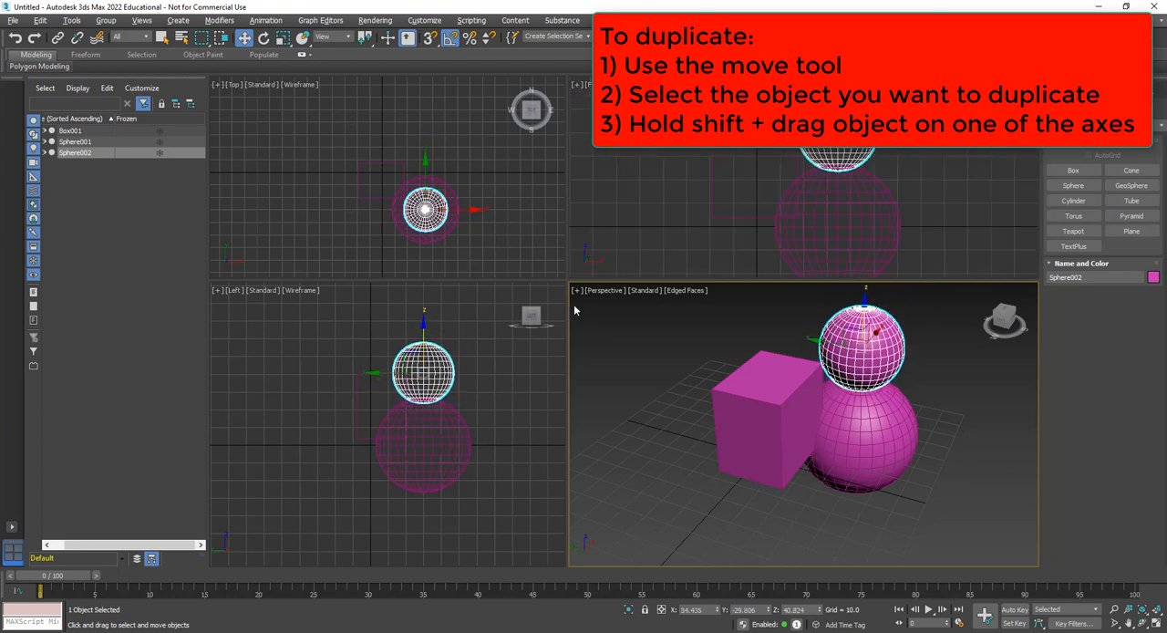
left_click_drag(717, 408, 756, 262)
scroll(534, 357, "down", 5)
scroll(552, 356, "up", 4)
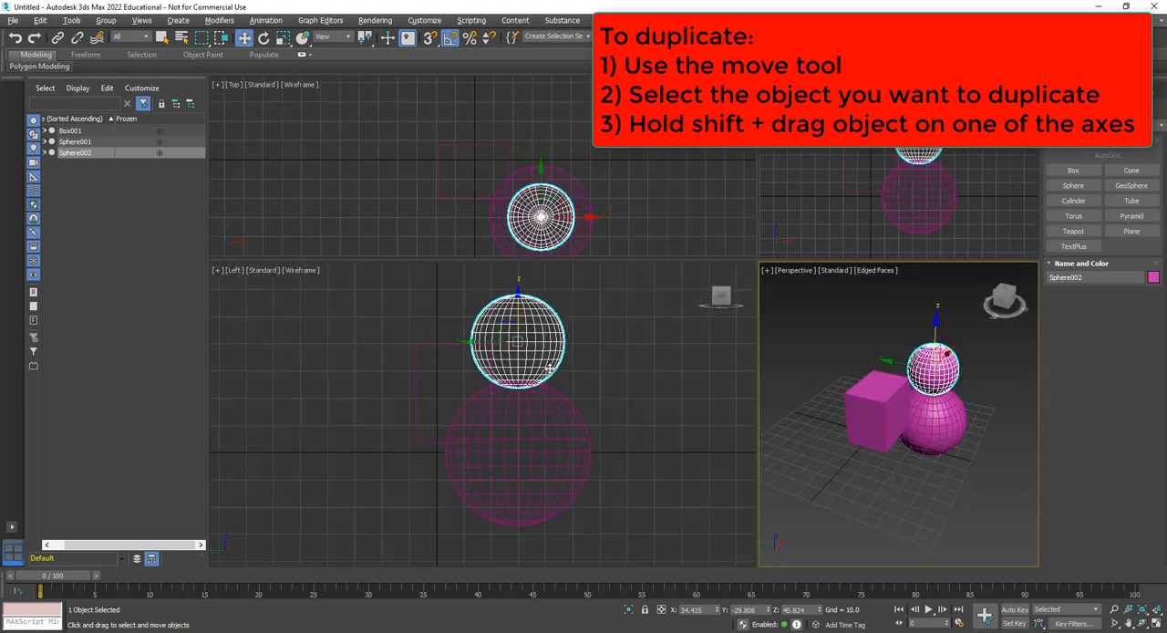
middle_click_drag(529, 381, 464, 384)
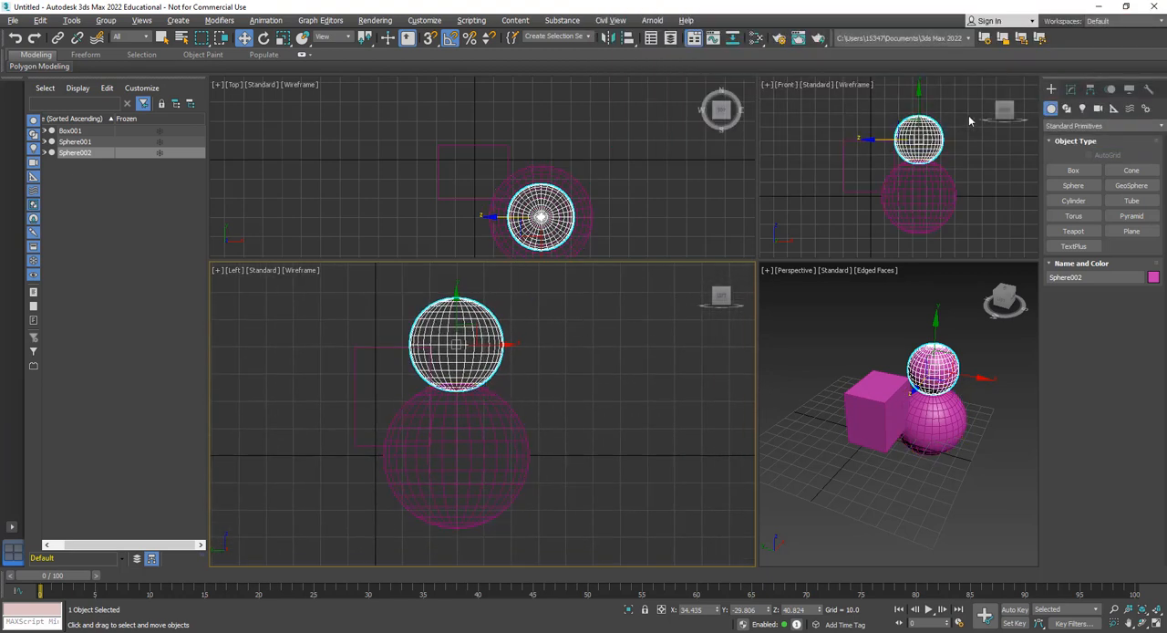
Look through the Hierarchy, Motion, Display and Utilities settings, and return to the upper sphere's Modify parameters
left_click(1072, 90)
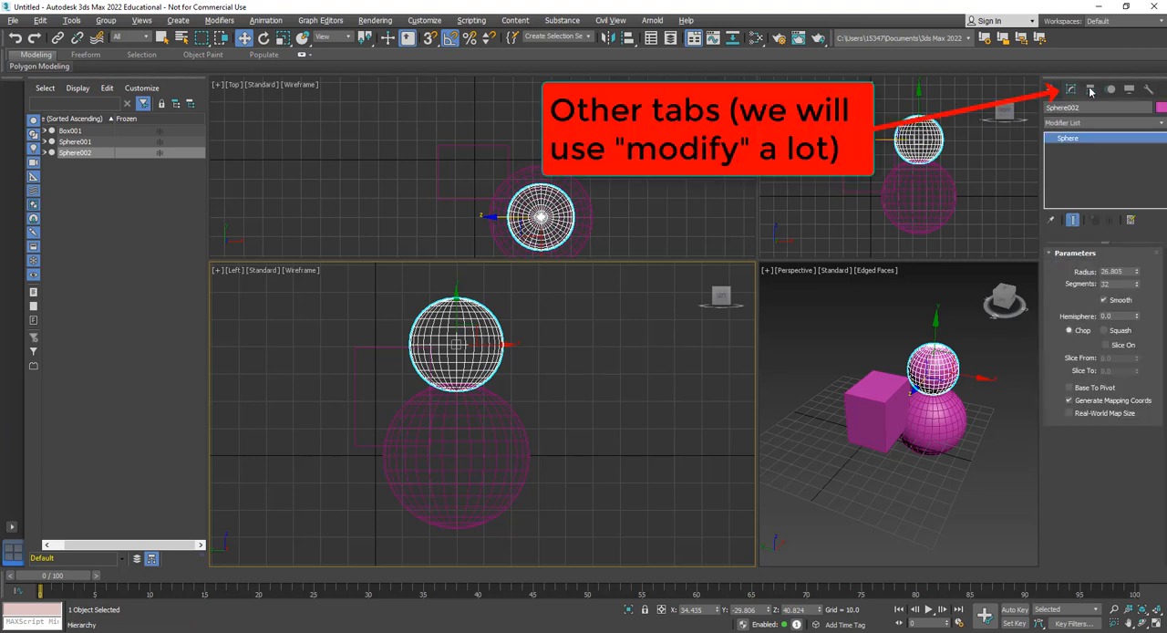
left_click(1091, 91)
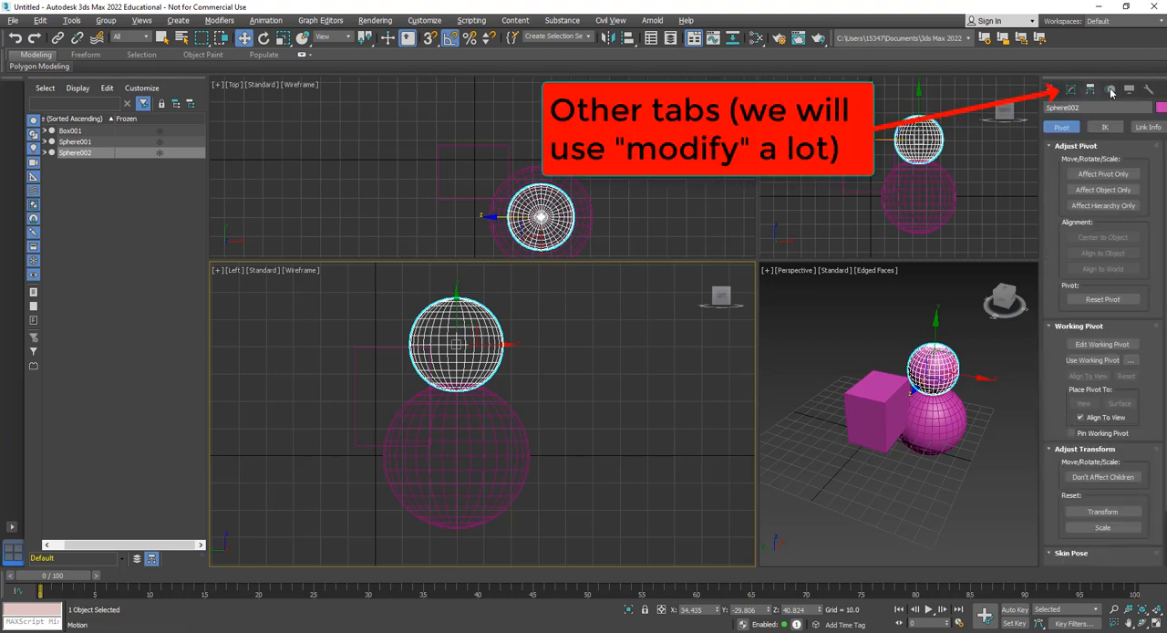
left_click(1112, 91)
left_click(1130, 90)
left_click(1148, 90)
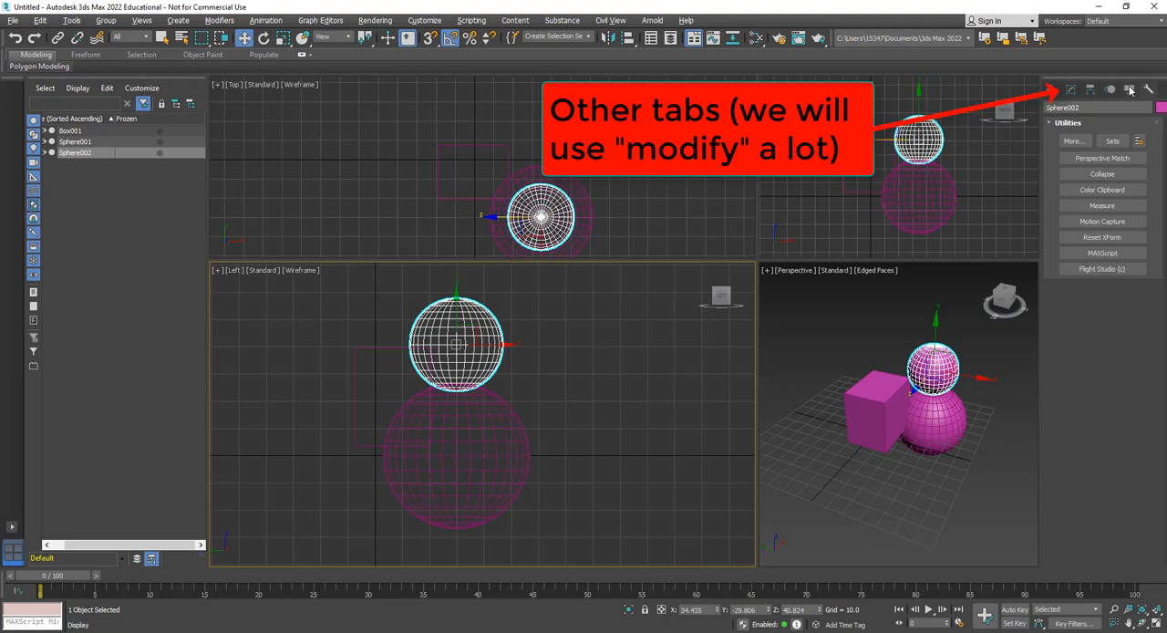
left_click(1131, 91)
left_click(1093, 91)
left_click(1073, 91)
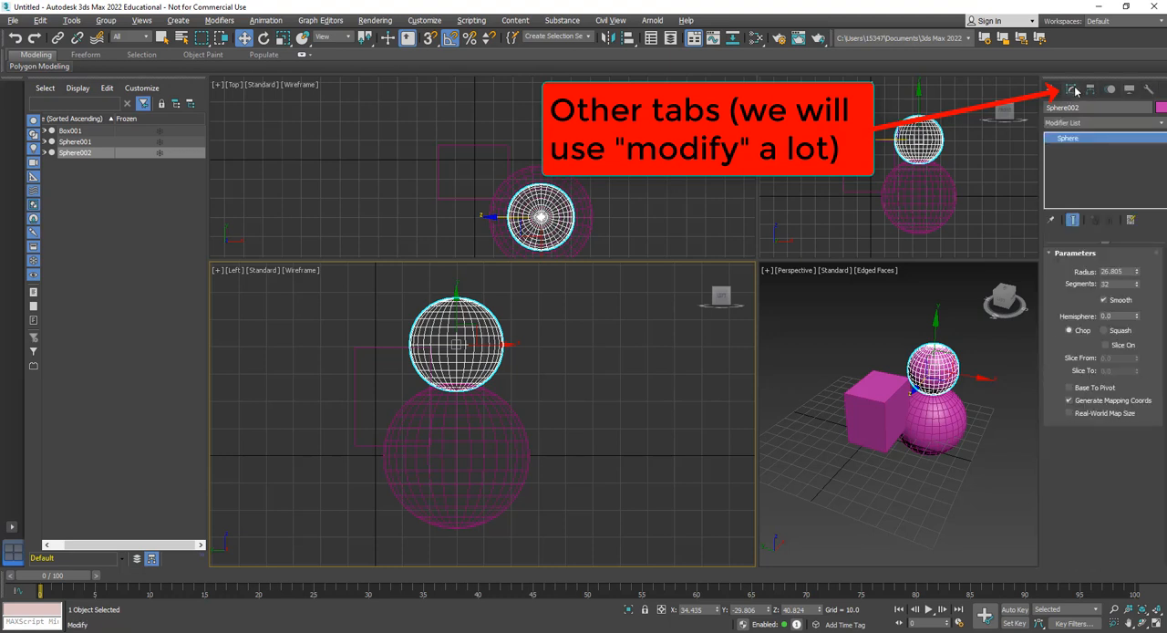